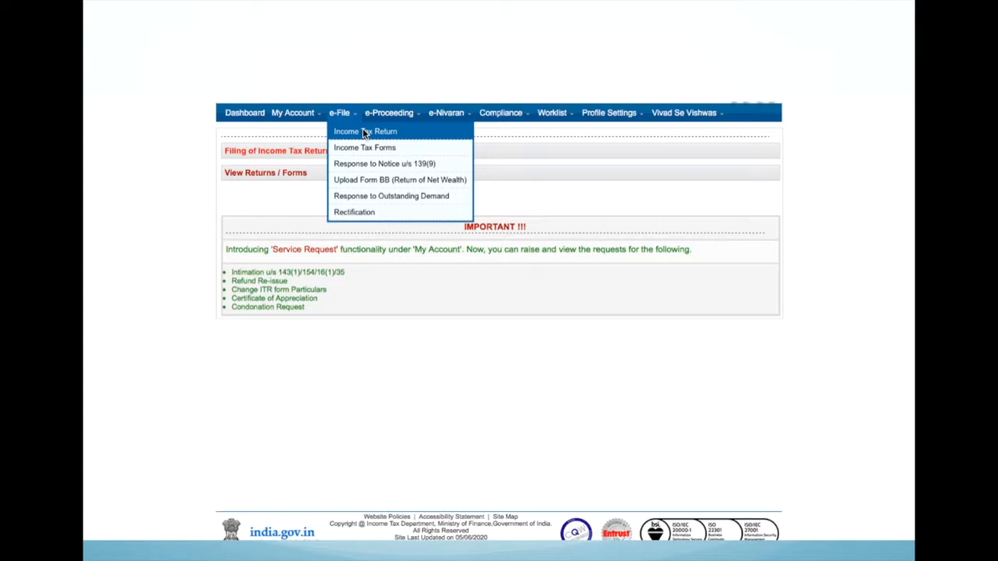
# Open the Income Tax Return filing form for ITR-1 and go to Part A General Information.
pyautogui.click(363, 132)
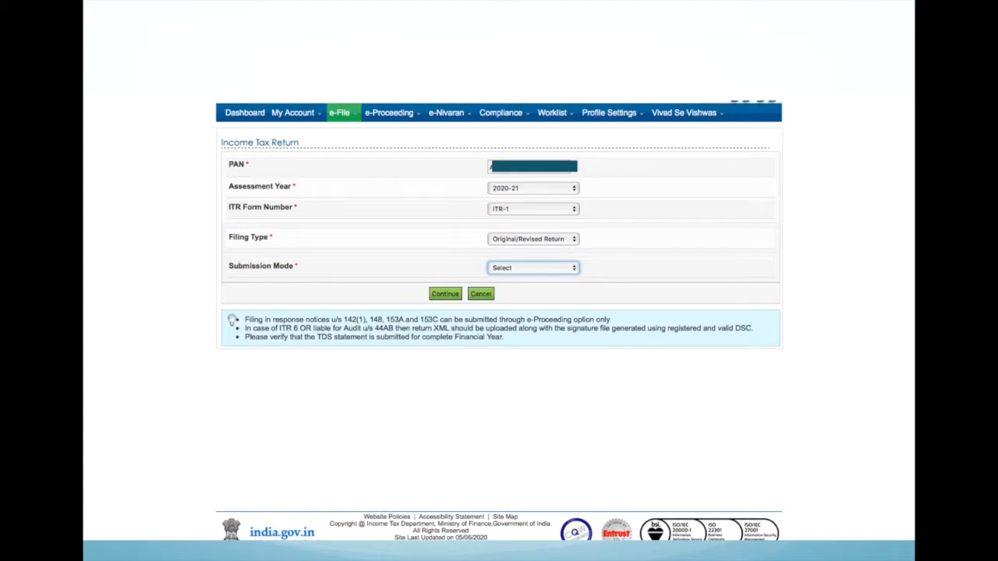
pyautogui.press('Right')
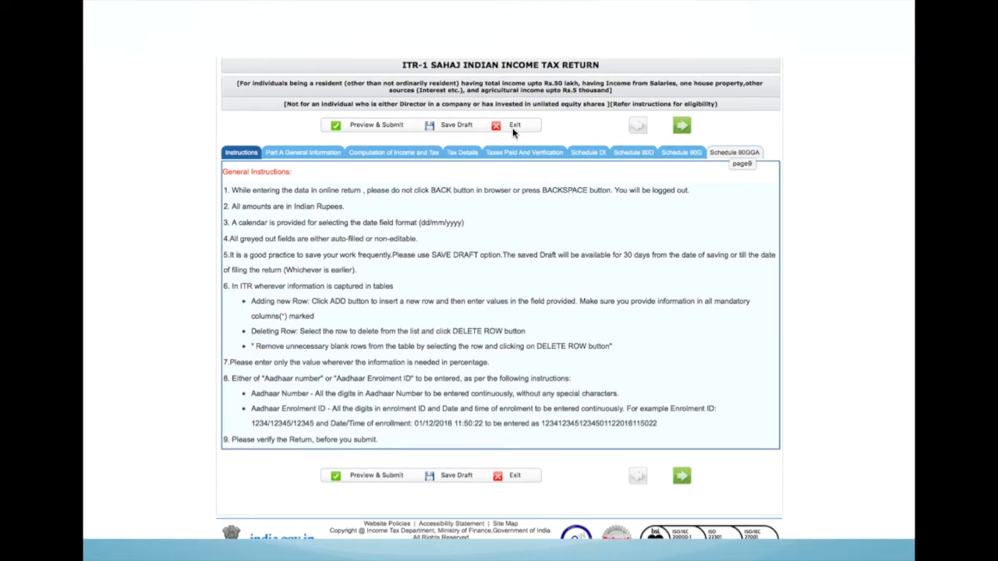
pyautogui.click(310, 153)
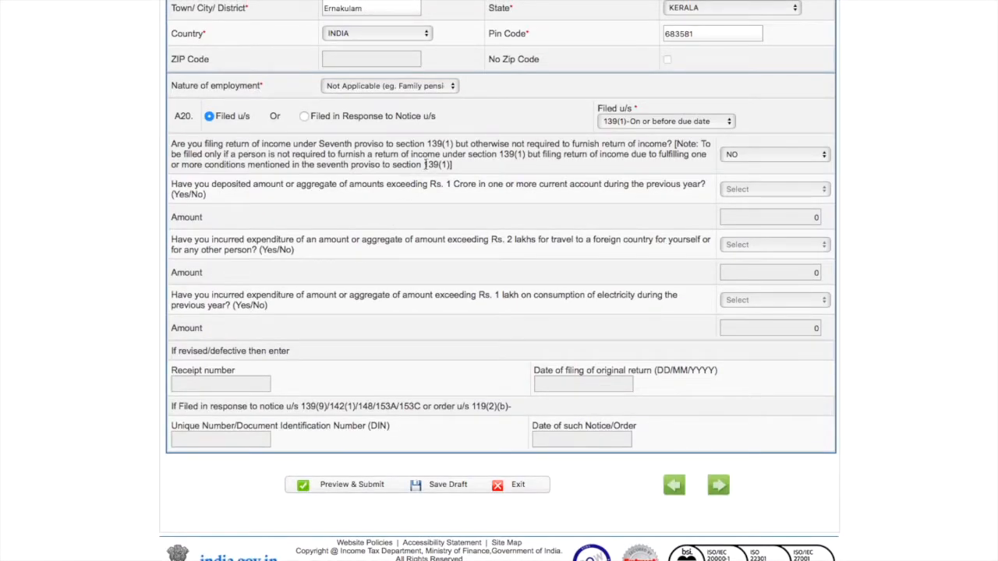
# Select Not Applicable (eg. Family pension etc) as the nature of employment and 139(1)-On or before due date as the filing section.
pyautogui.click(425, 85)
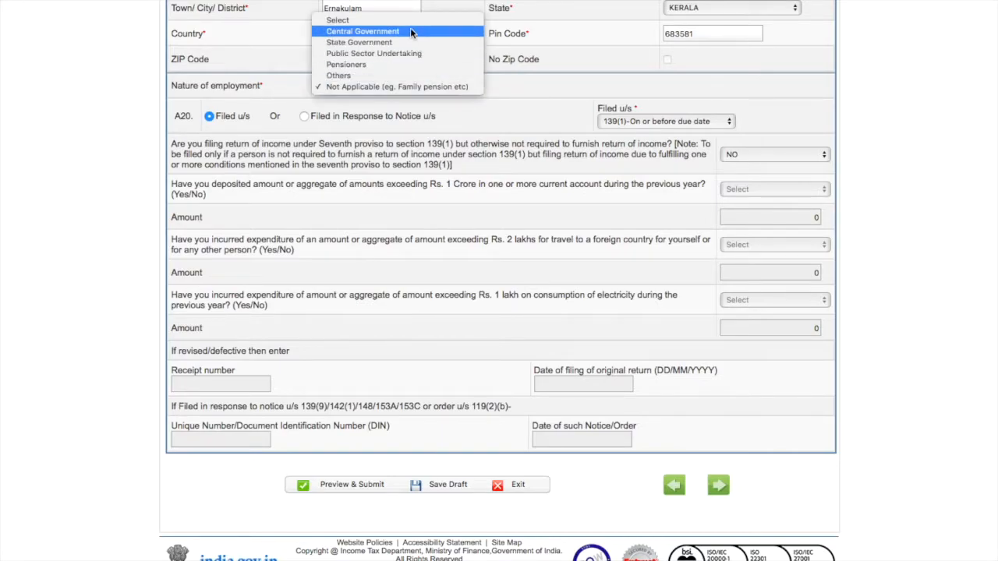
pyautogui.click(394, 86)
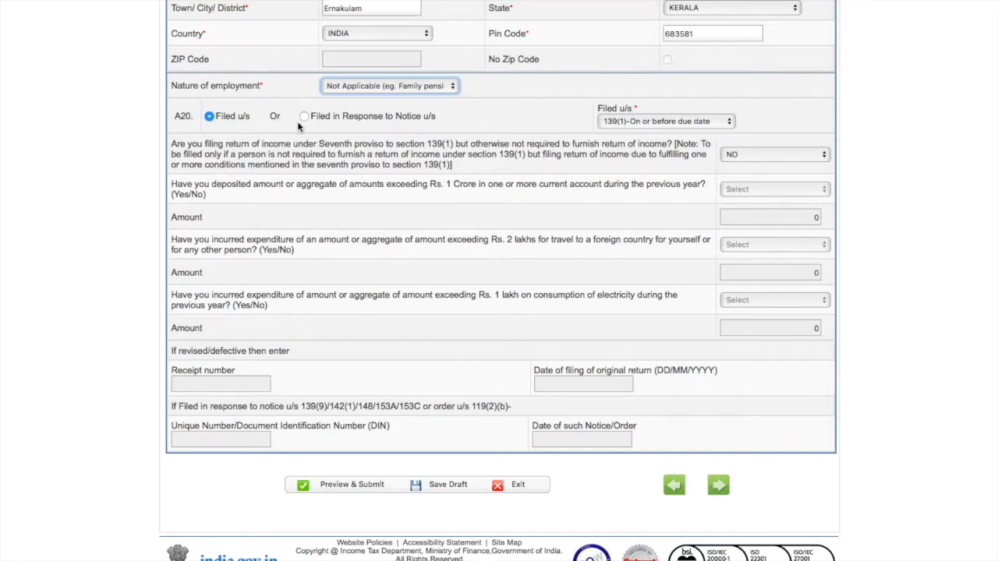
pyautogui.click(661, 121)
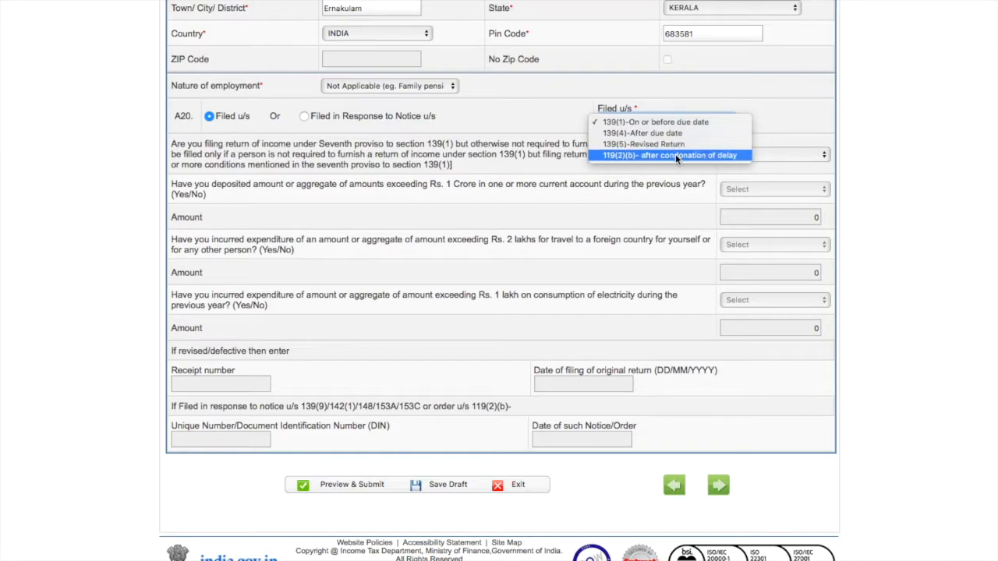
pyautogui.click(616, 121)
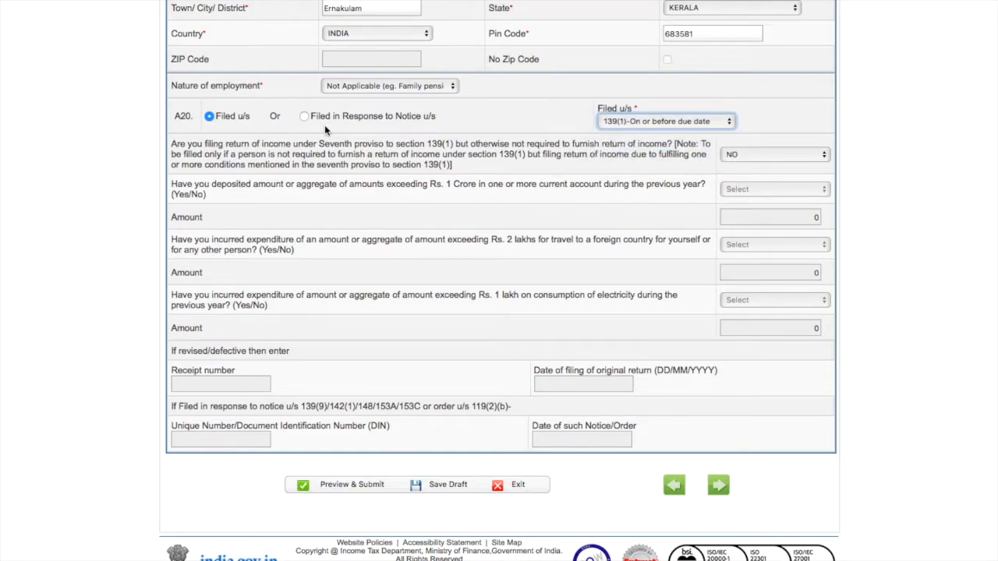
# Switch the filing basis to Filed in Response to Notice u/s and view its section options.
pyautogui.click(303, 116)
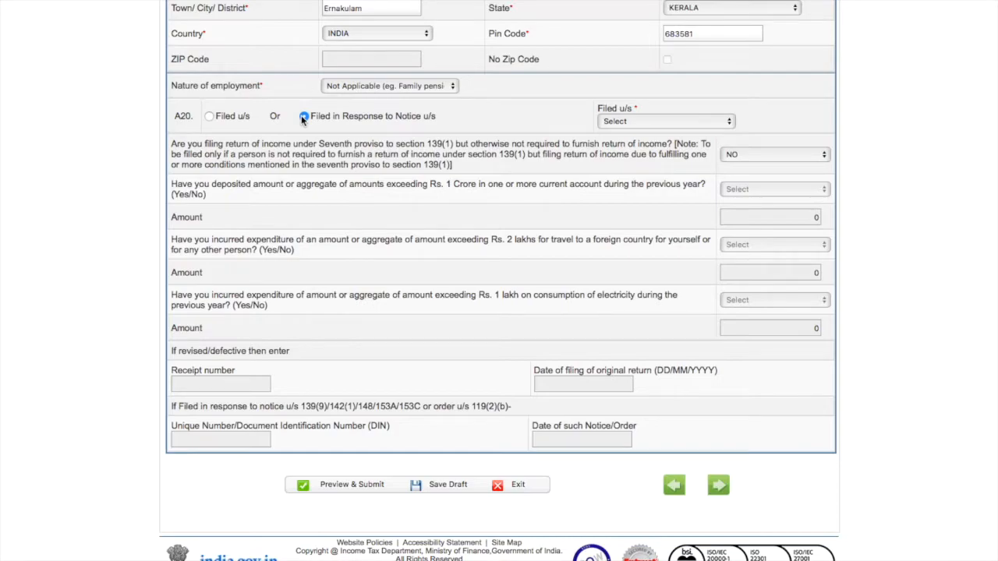
pyautogui.click(643, 123)
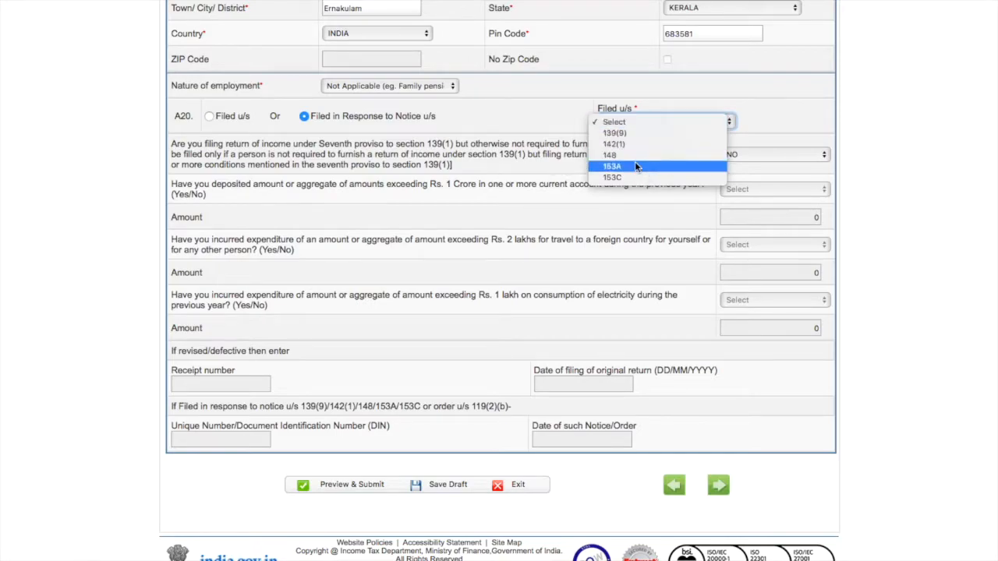
pyautogui.click(518, 115)
# Set the filing basis to Filed u/s 139(1)-On or before due date and answer NO to the seventh proviso question.
pyautogui.click(210, 116)
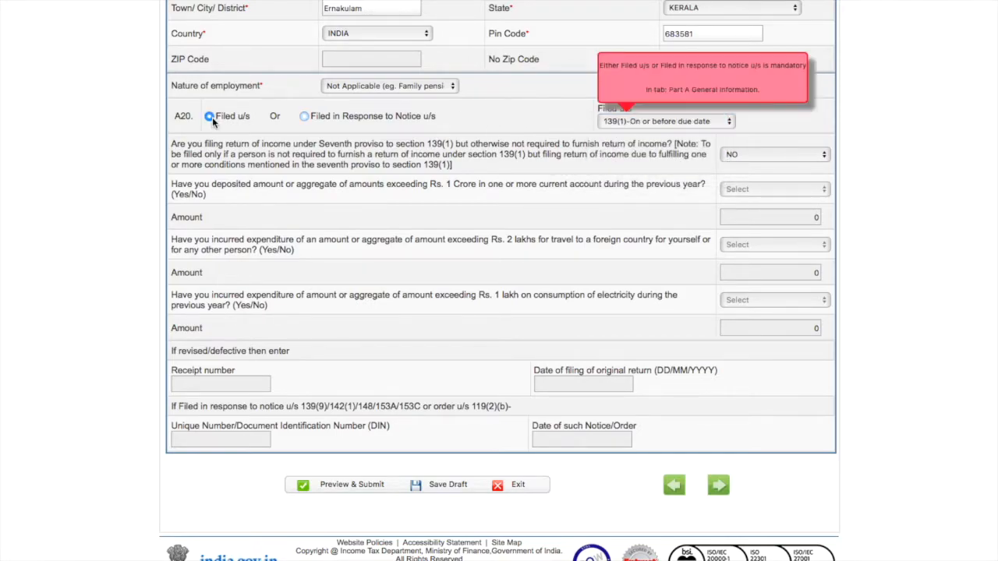
pyautogui.click(706, 121)
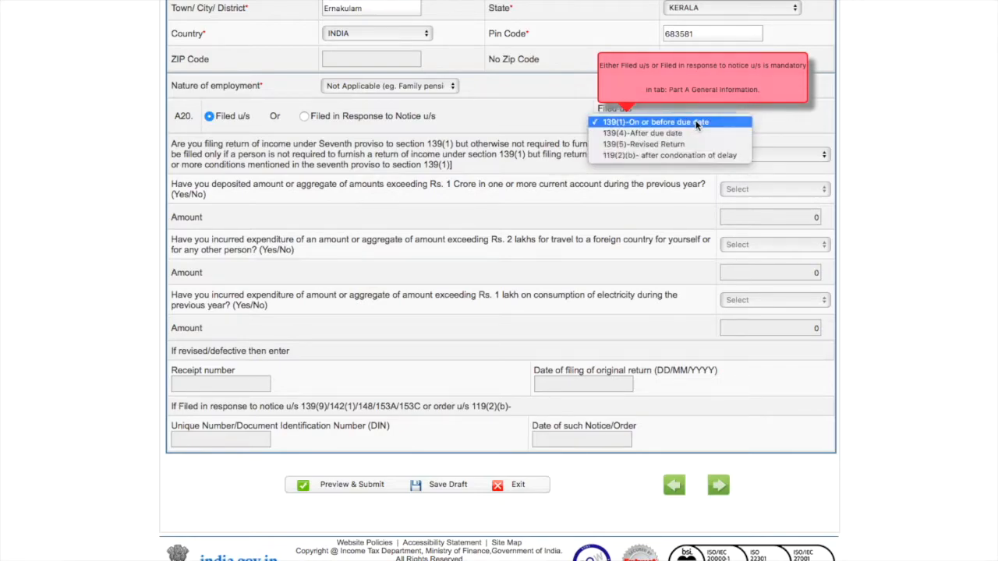
pyautogui.click(698, 122)
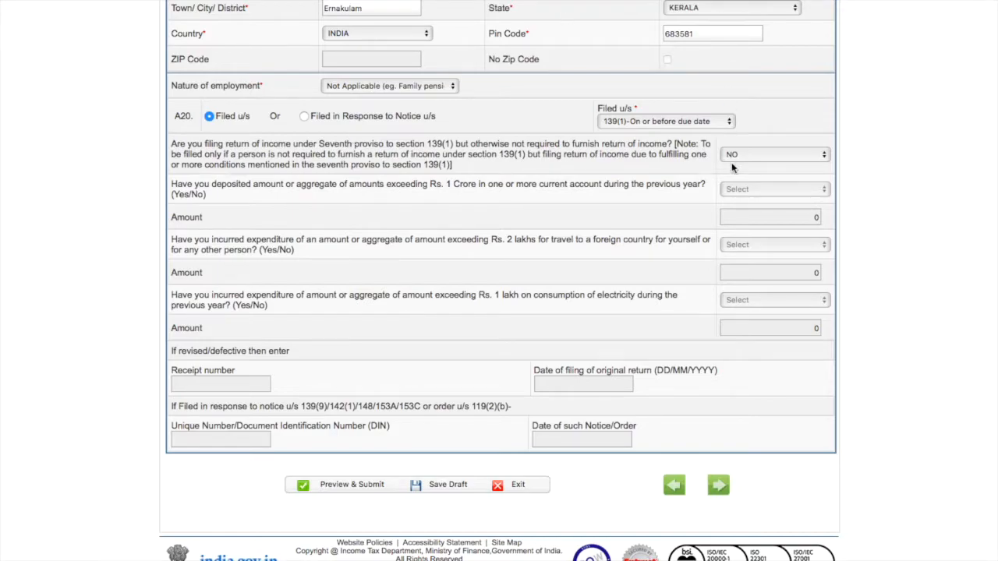
pyautogui.click(754, 156)
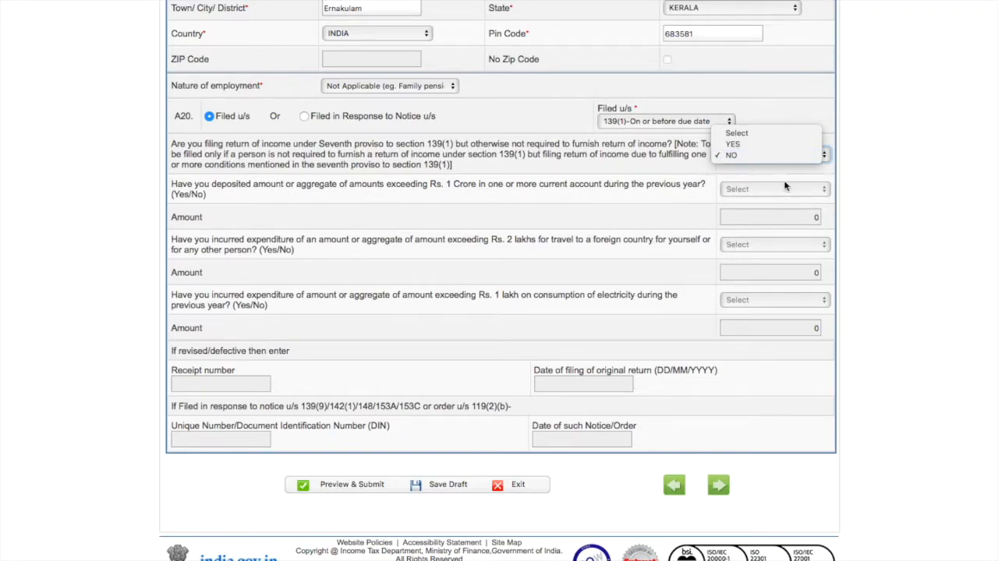
pyautogui.click(766, 156)
# Open the Computation of Income and Tax section and dismiss the save-draft reminder.
pyautogui.scroll(6, 685, 174)
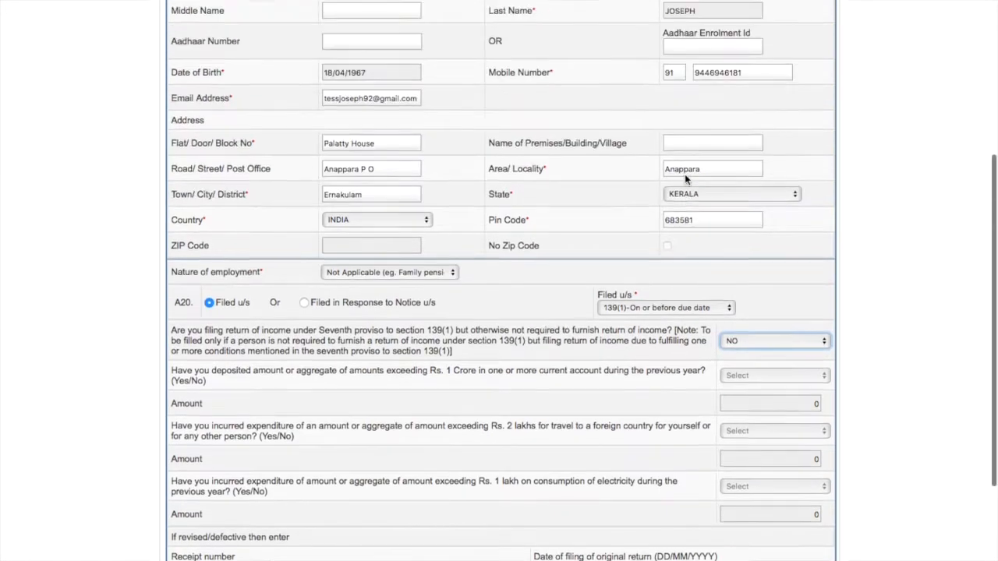
pyautogui.click(409, 226)
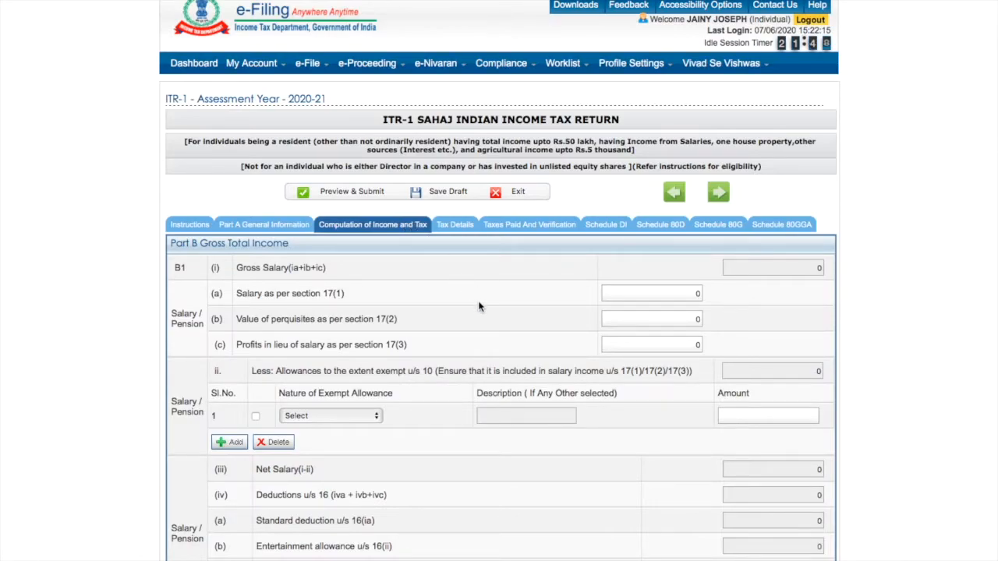
pyautogui.scroll(-2, 479, 306)
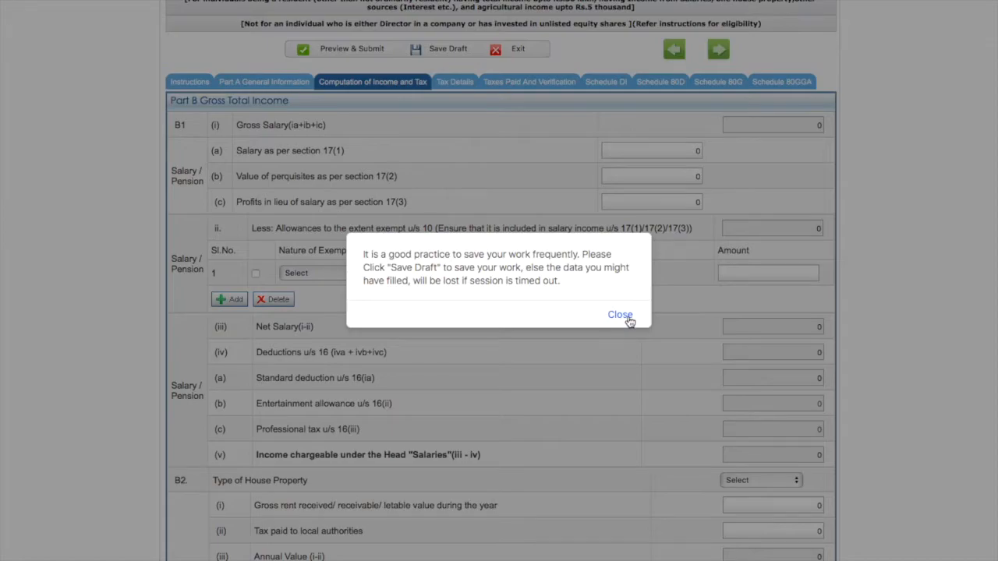
pyautogui.click(629, 315)
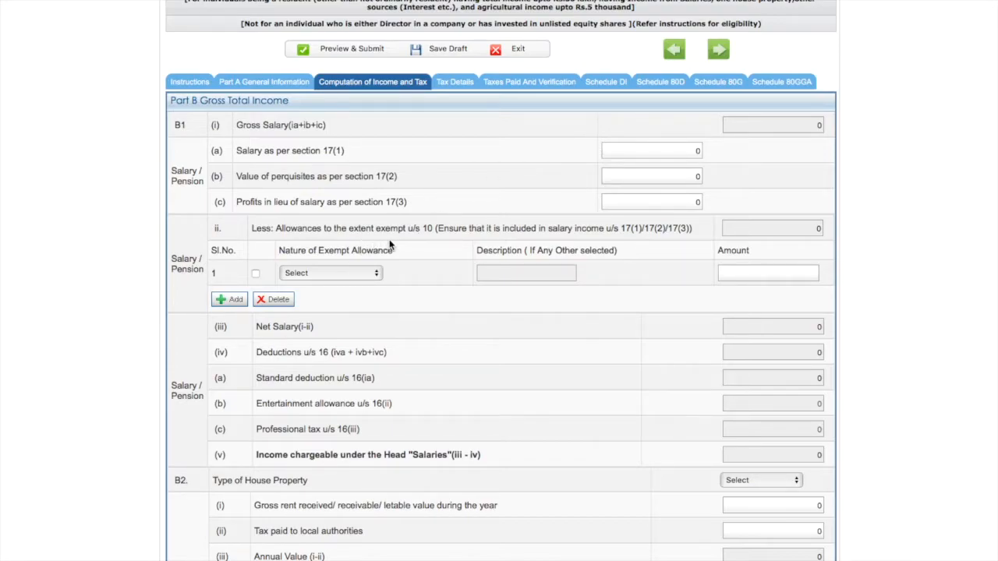
# Examine the Nature of Exempt Allowance options and the salary deduction rows in Part B.
pyautogui.click(372, 273)
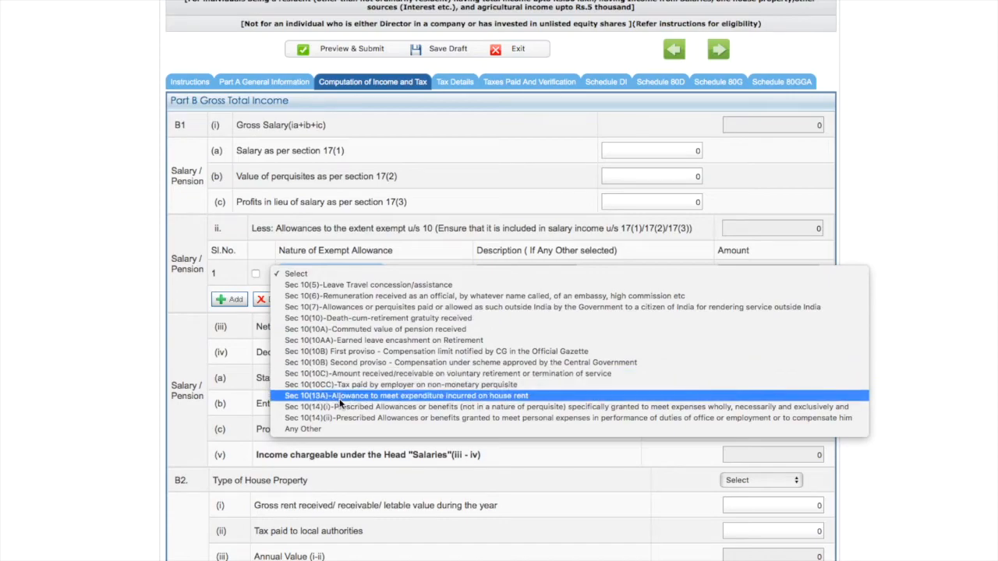
pyautogui.click(405, 255)
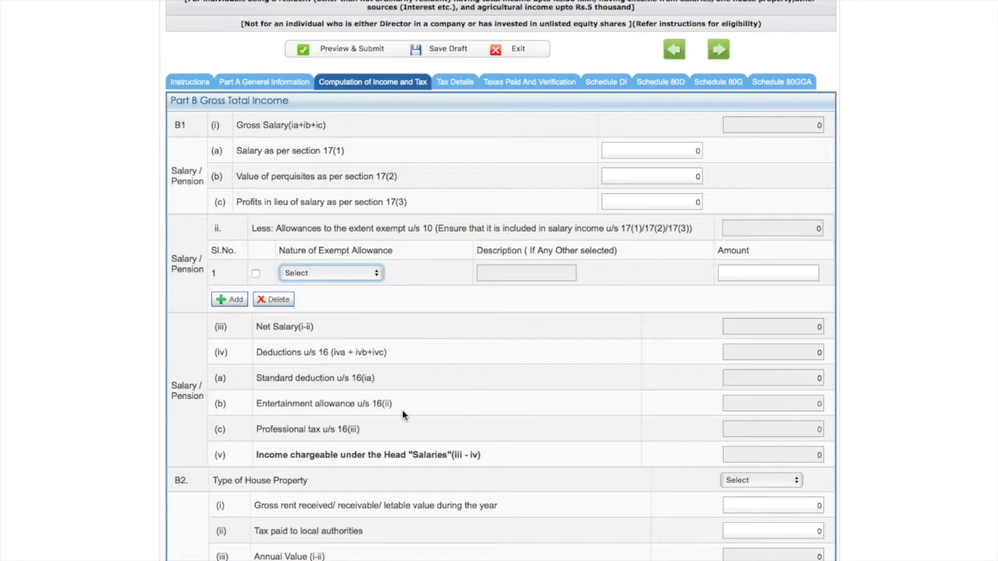
pyautogui.scroll(-3, 402, 415)
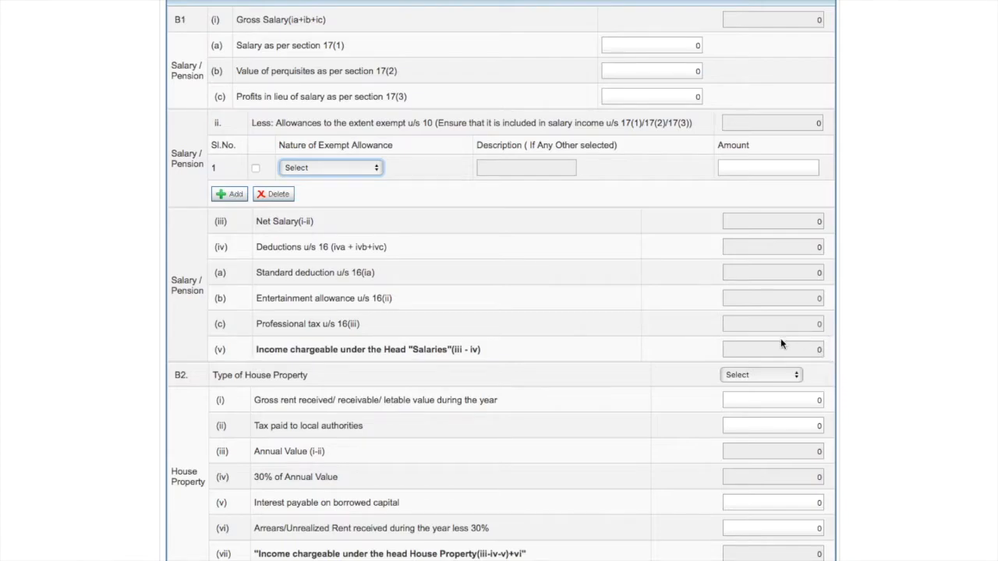
# Examine the house property income fields and the Type of House Property options.
pyautogui.scroll(-3, 521, 435)
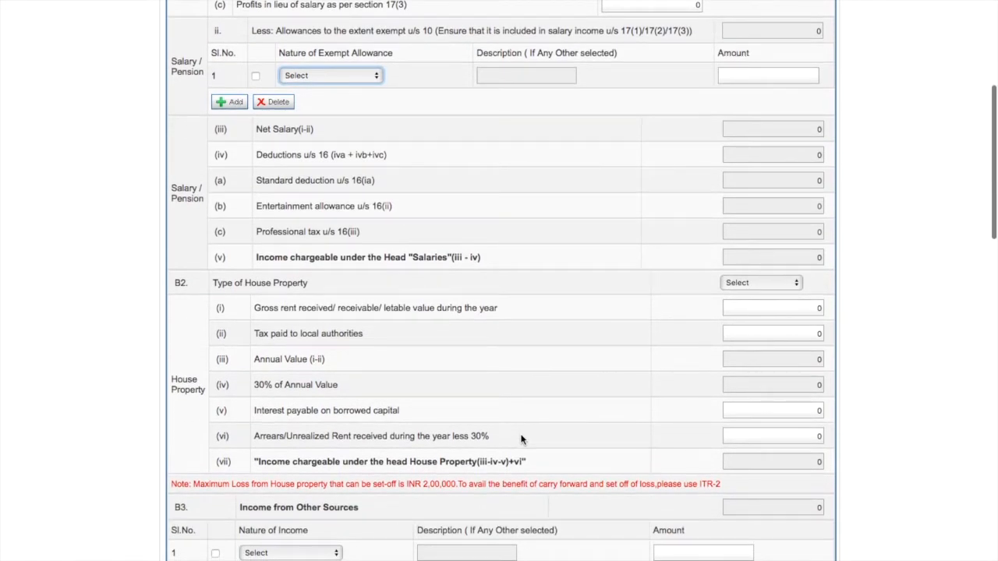
pyautogui.scroll(-1, 521, 440)
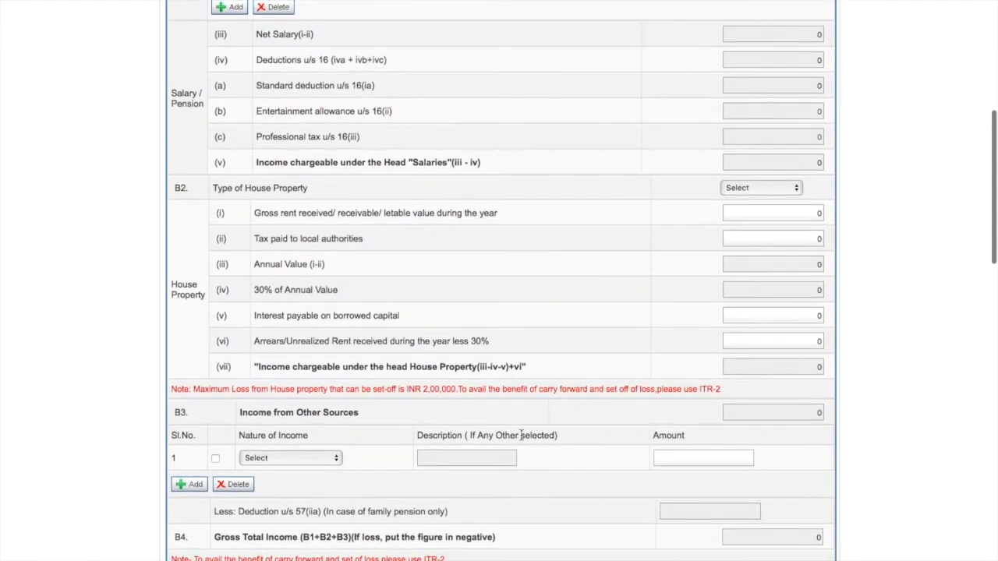
pyautogui.click(784, 211)
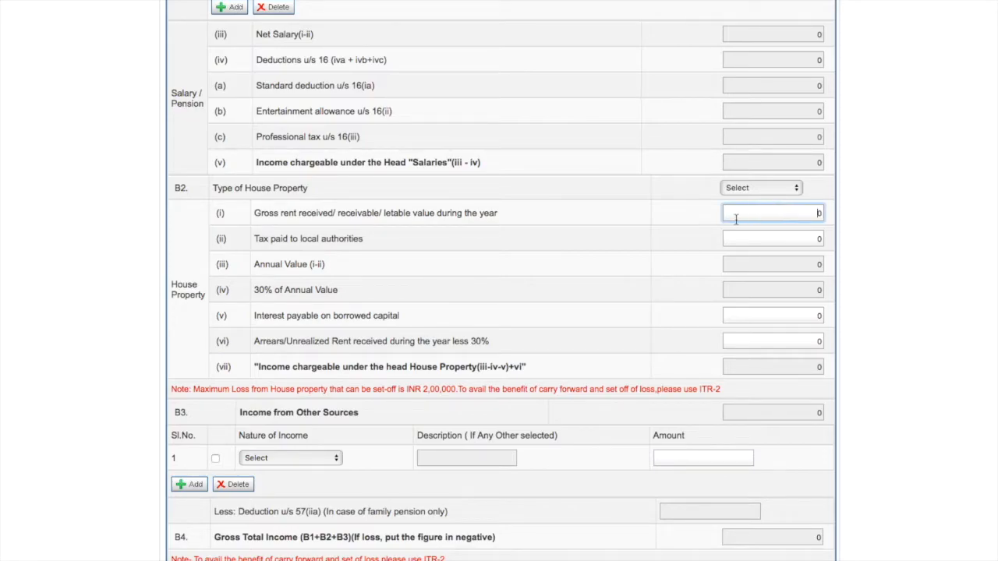
pyautogui.click(785, 237)
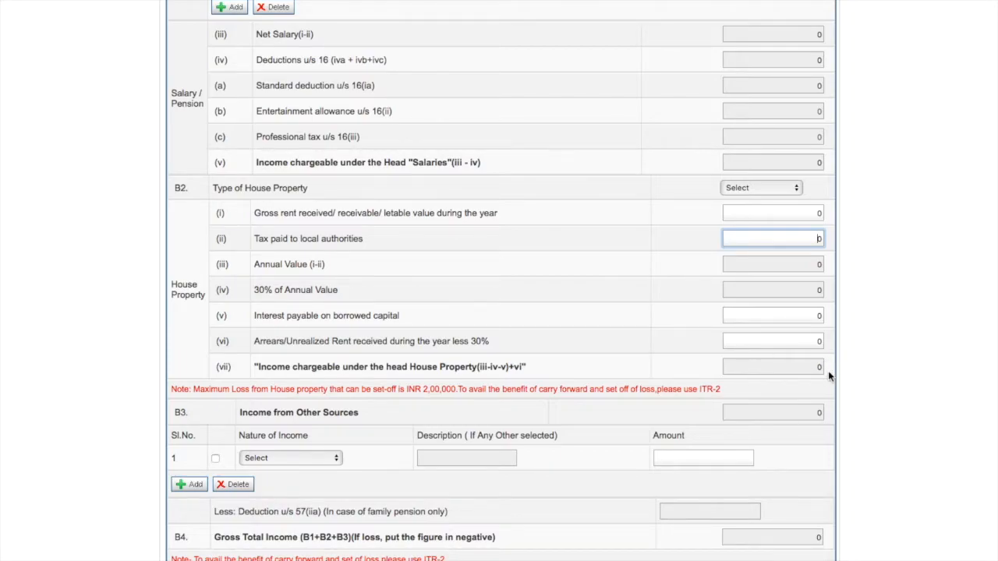
pyautogui.scroll(-3, 828, 370)
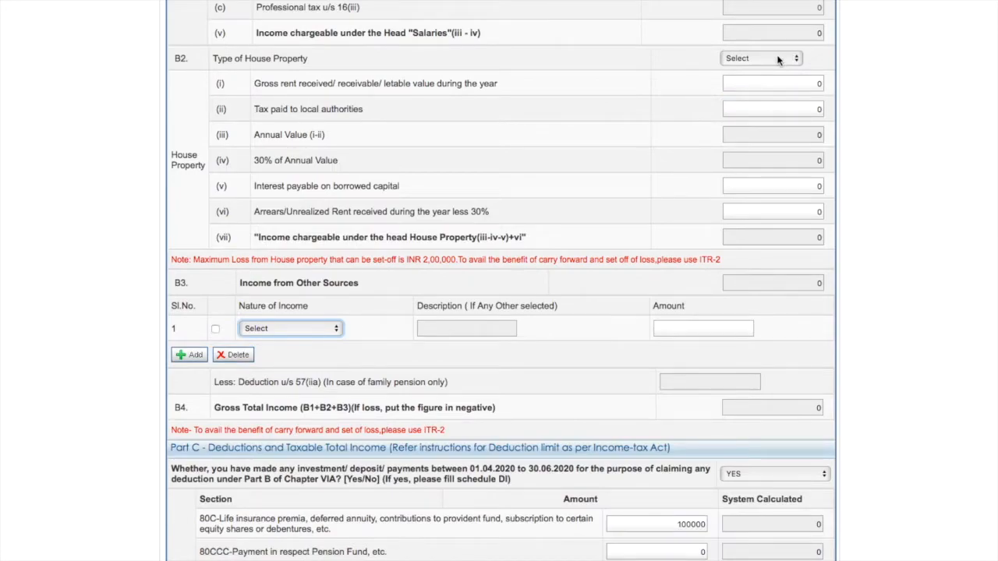
pyautogui.click(778, 59)
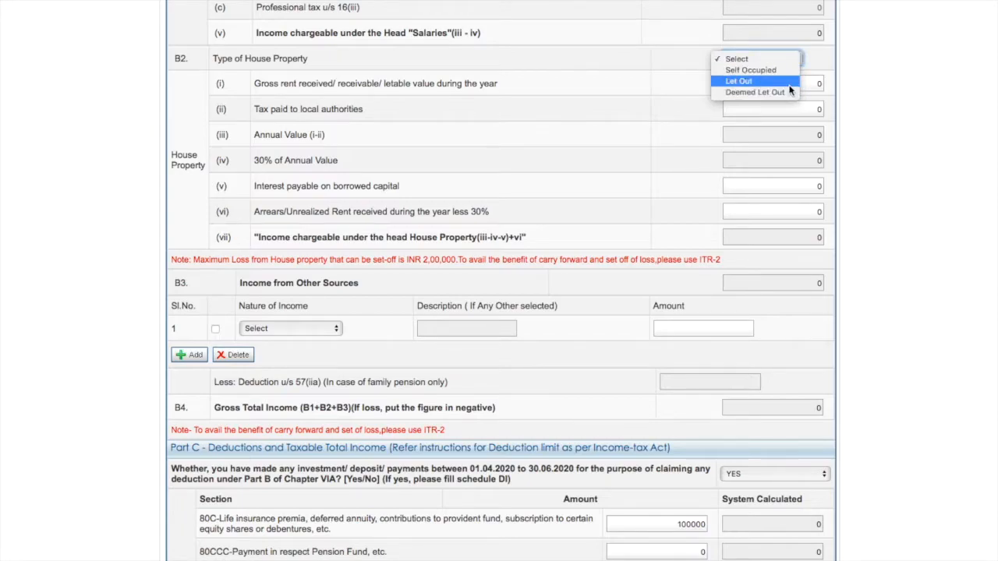
pyautogui.click(861, 208)
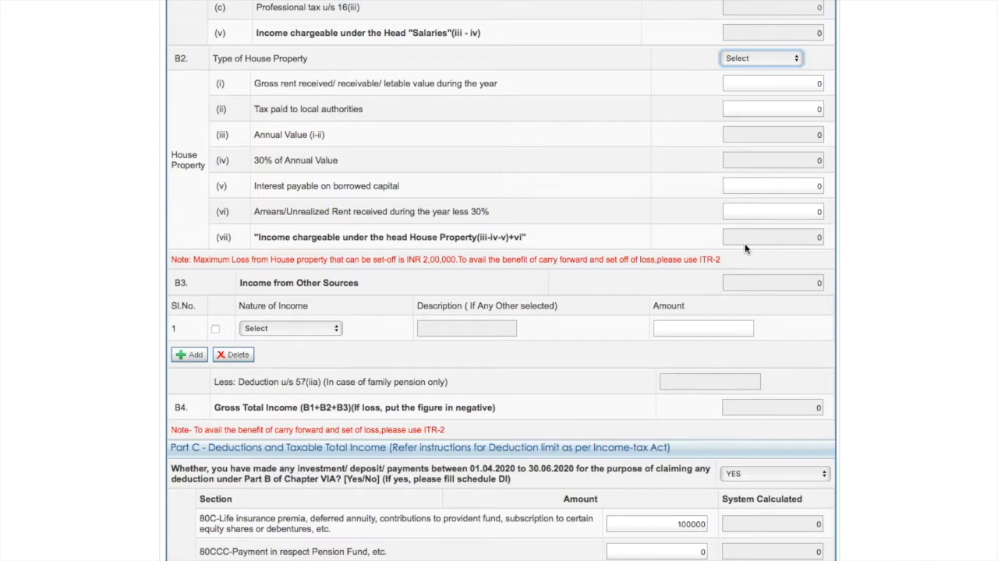
# Examine the Nature of Income options under Income from Other Sources.
pyautogui.scroll(-3, 553, 290)
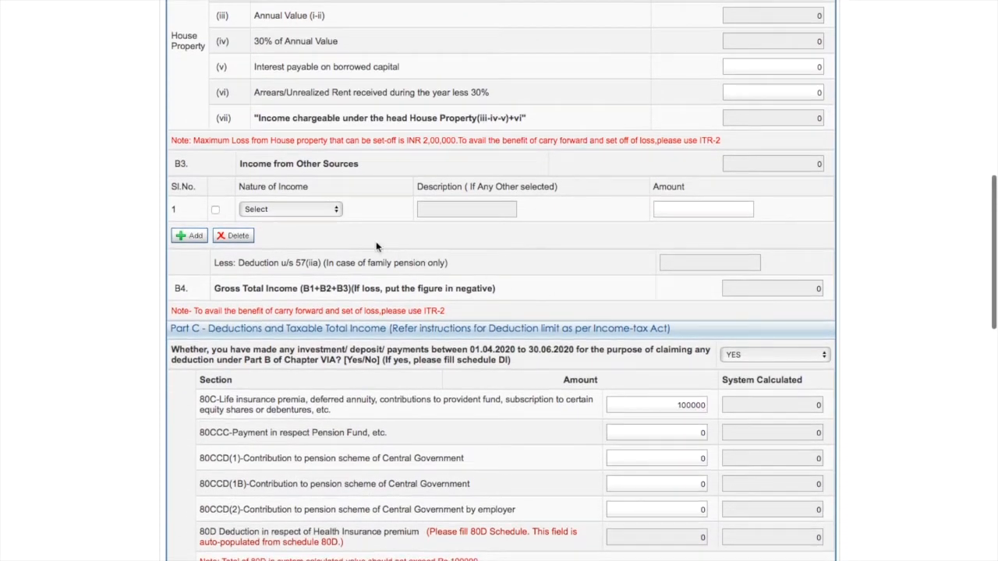
pyautogui.click(330, 208)
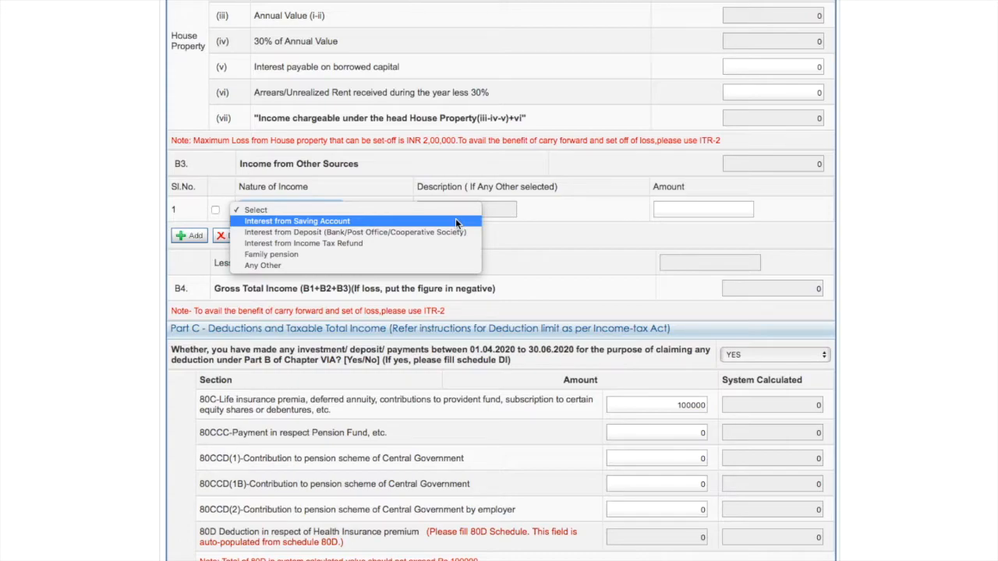
pyautogui.scroll(-3, 456, 219)
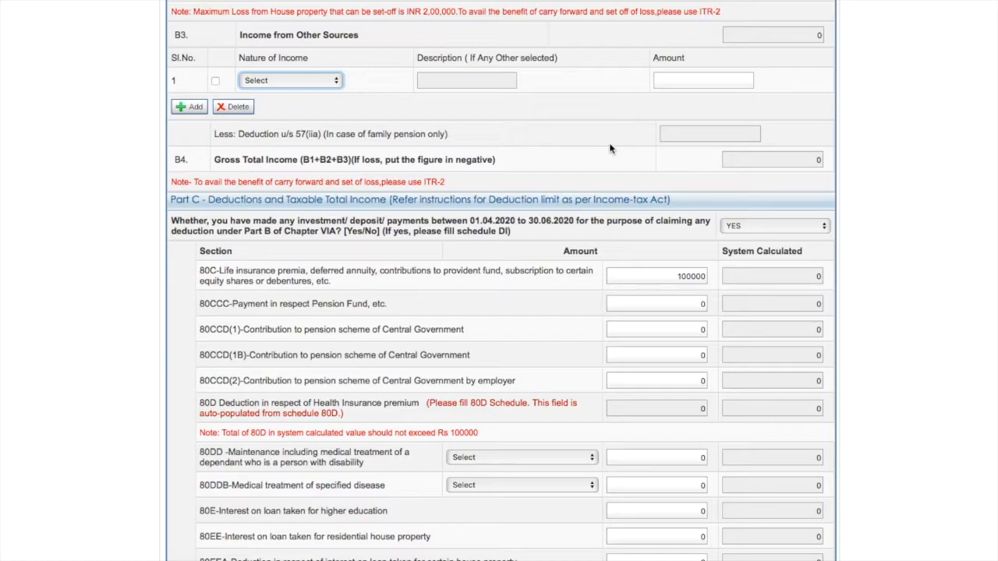
# Answer YES in Part C to having made investments, deposits or payments between 01.04.2020 and 30.06.2020 for Chapter VIA deductions.
pyautogui.scroll(-3, 610, 148)
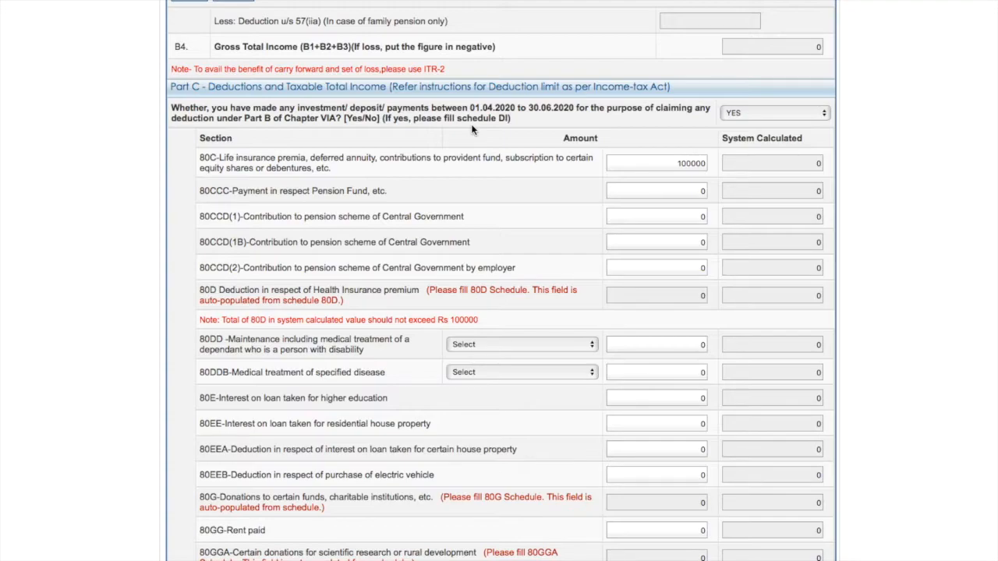
pyautogui.click(765, 113)
pyautogui.click(762, 115)
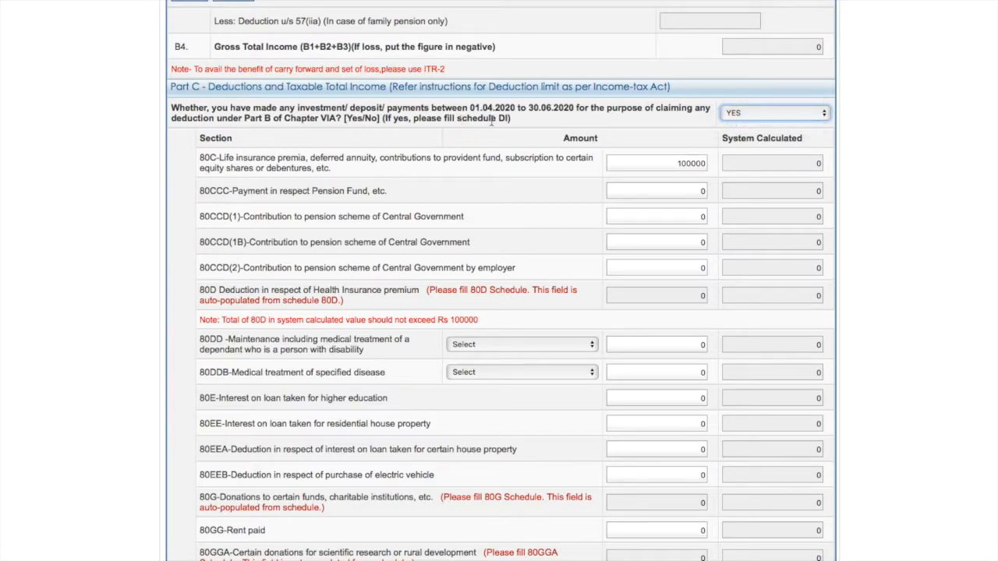
# Open Schedule DI and examine the eligible deduction amounts and the deductions attributable to investments made between 01.04.2020 and 30.06.2020.
pyautogui.scroll(20, 511, 119)
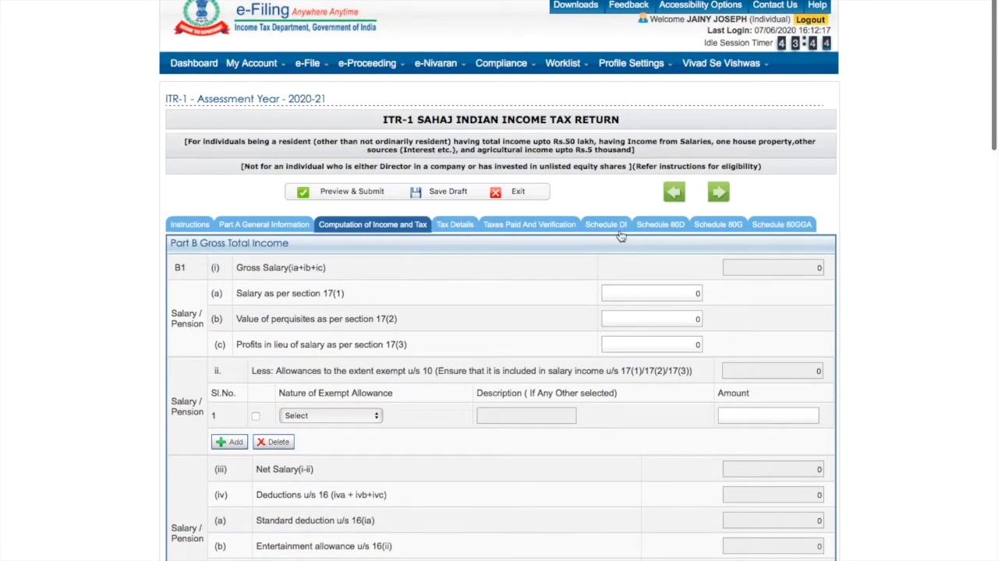
pyautogui.click(616, 227)
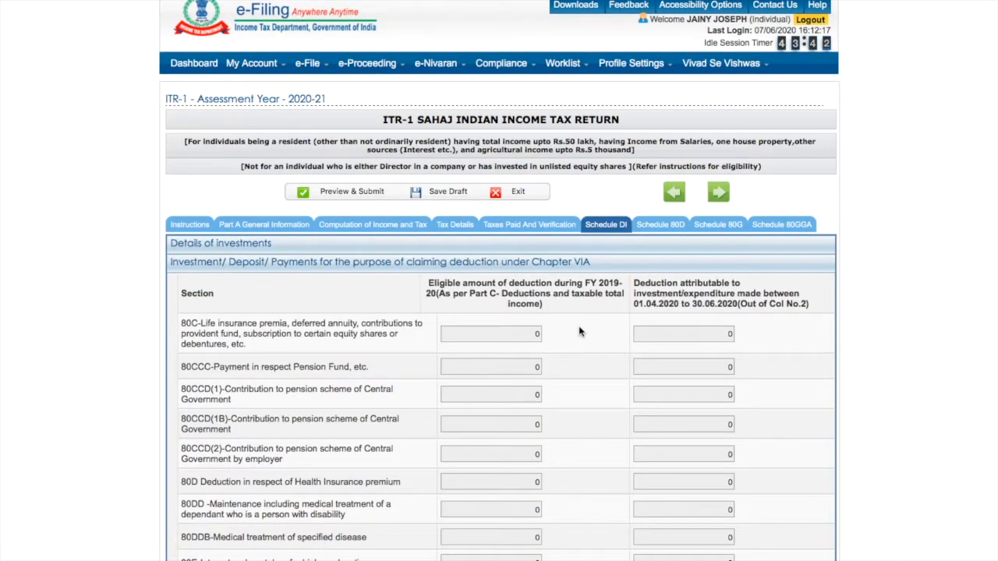
pyautogui.scroll(-4, 578, 330)
pyautogui.scroll(1, 578, 331)
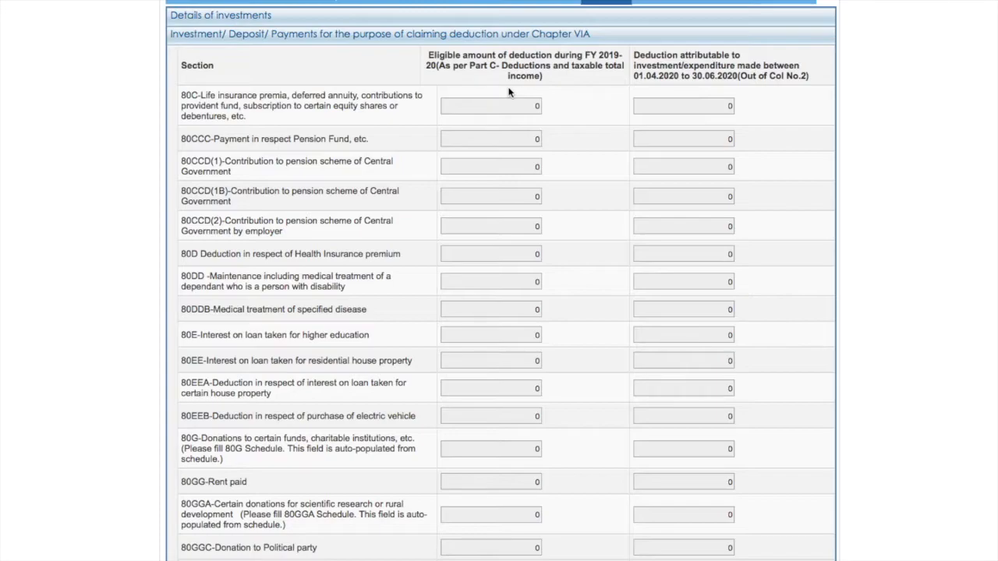
# Return to Computation of Income and Tax and examine the Chapter VIA deduction entries in Part C from 80C to 80D.
pyautogui.scroll(3, 508, 92)
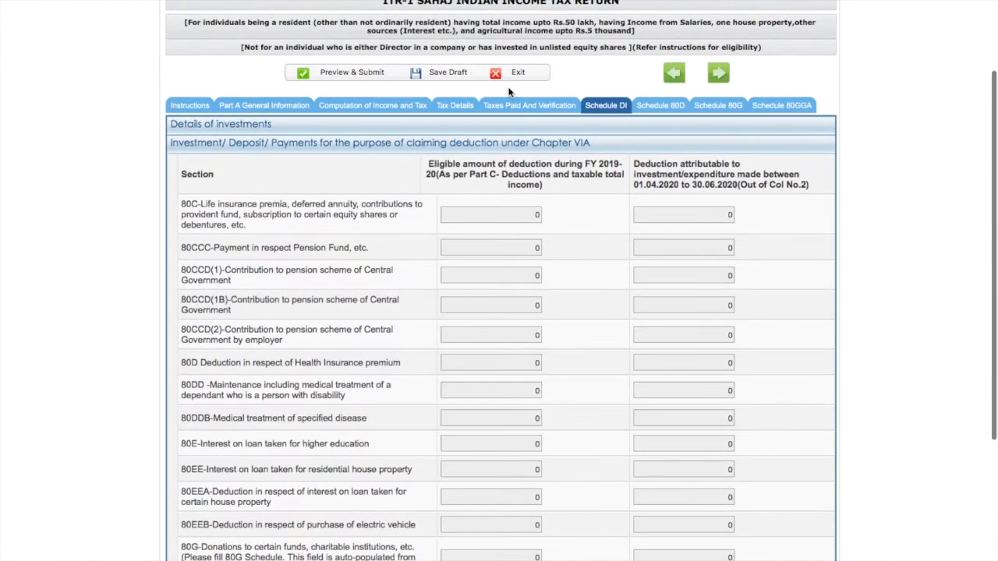
pyautogui.click(394, 106)
pyautogui.scroll(-5, 441, 352)
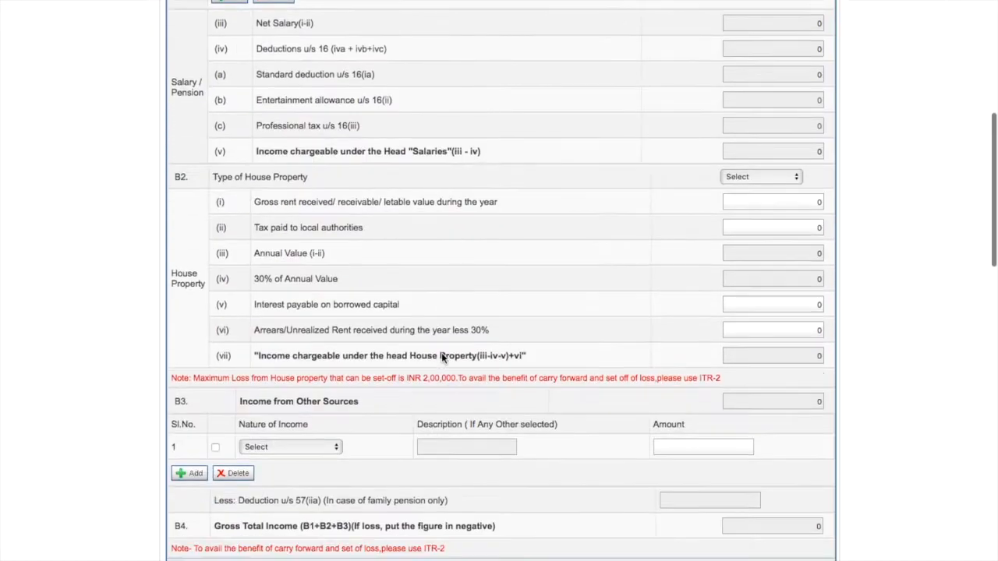
pyautogui.scroll(-7, 441, 352)
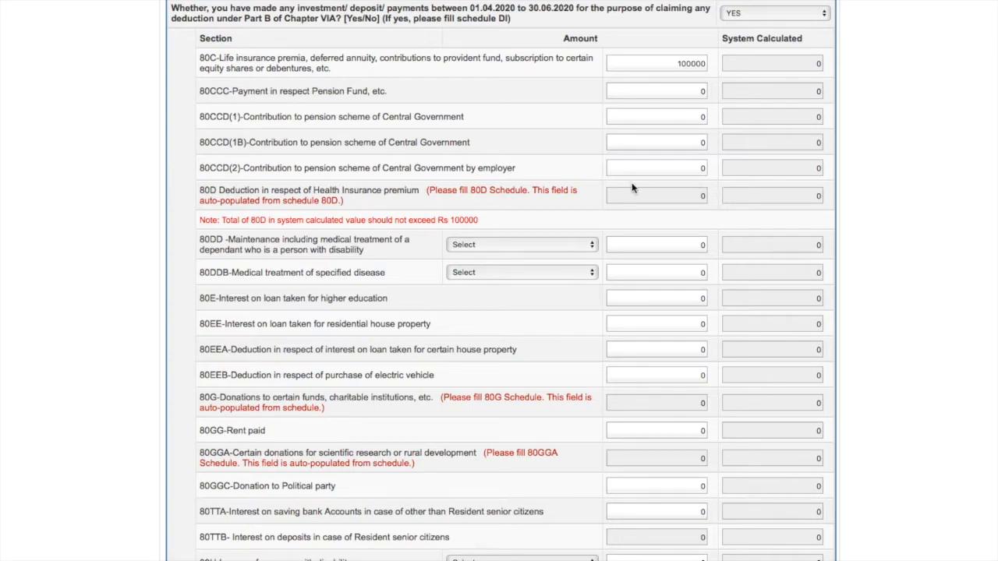
# Open Schedule 80D and examine the health insurance fields and the senior citizen options for self and family.
pyautogui.scroll(20, 631, 187)
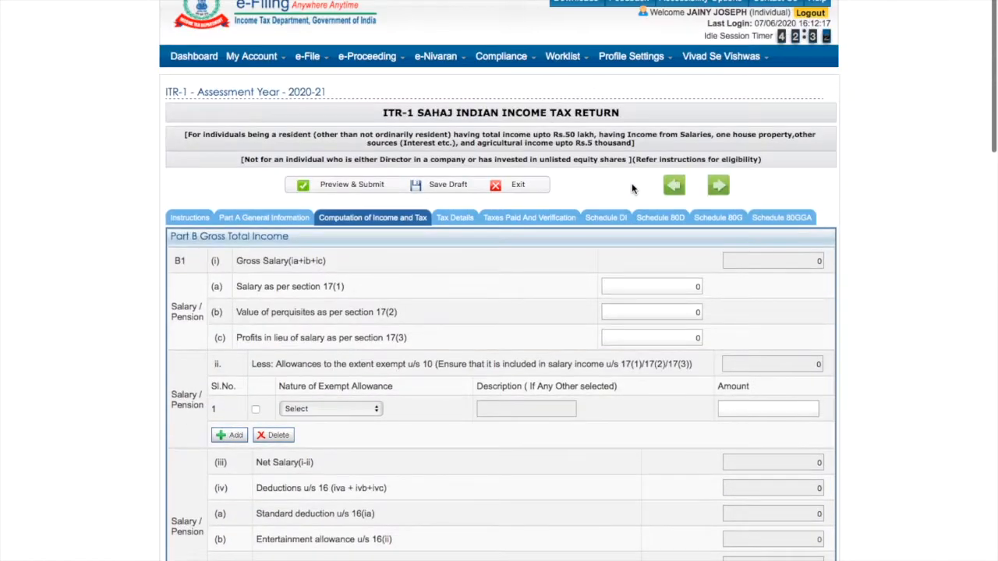
pyautogui.click(660, 219)
pyautogui.scroll(-5, 628, 312)
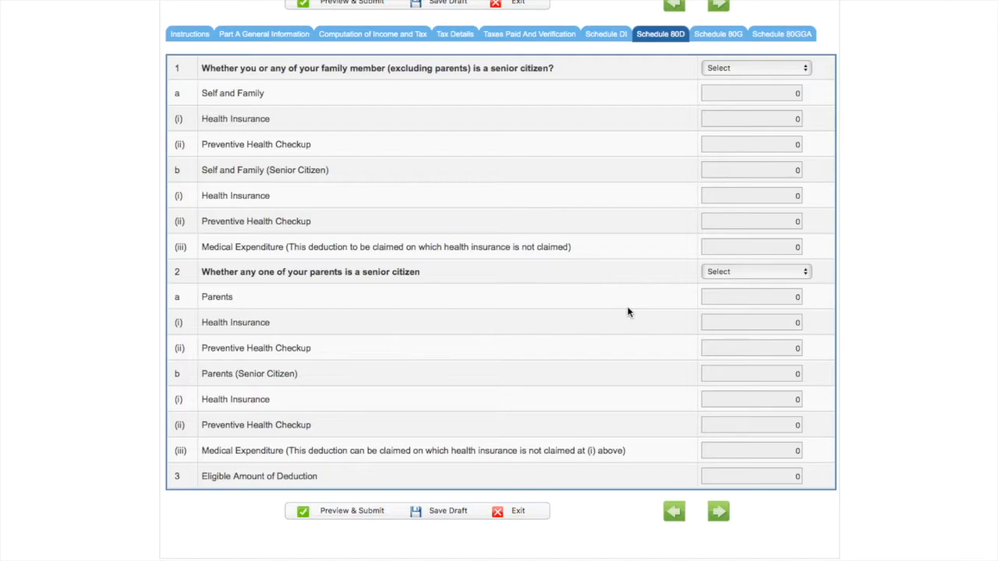
pyautogui.click(800, 68)
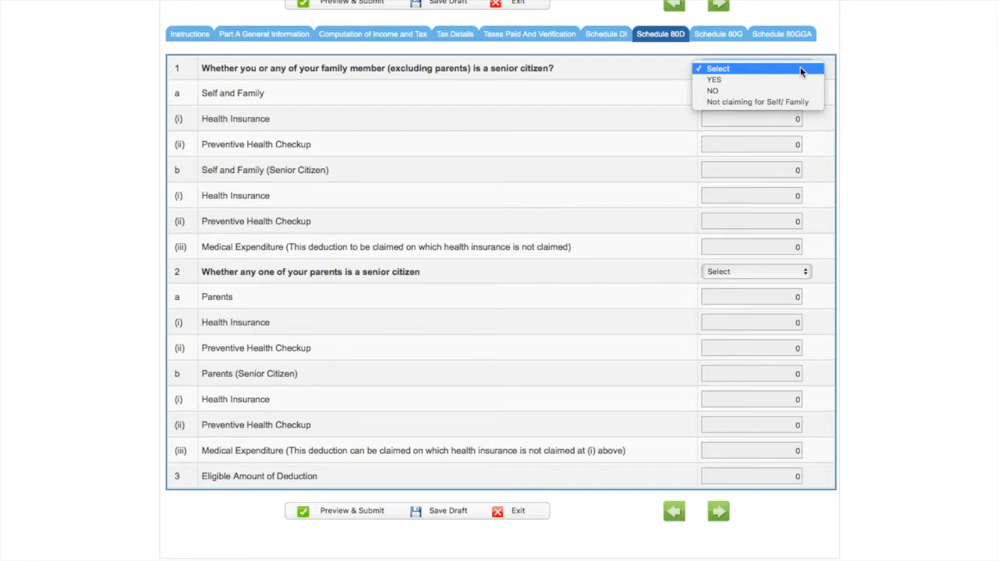
pyautogui.click(800, 68)
pyautogui.scroll(-1, 672, 34)
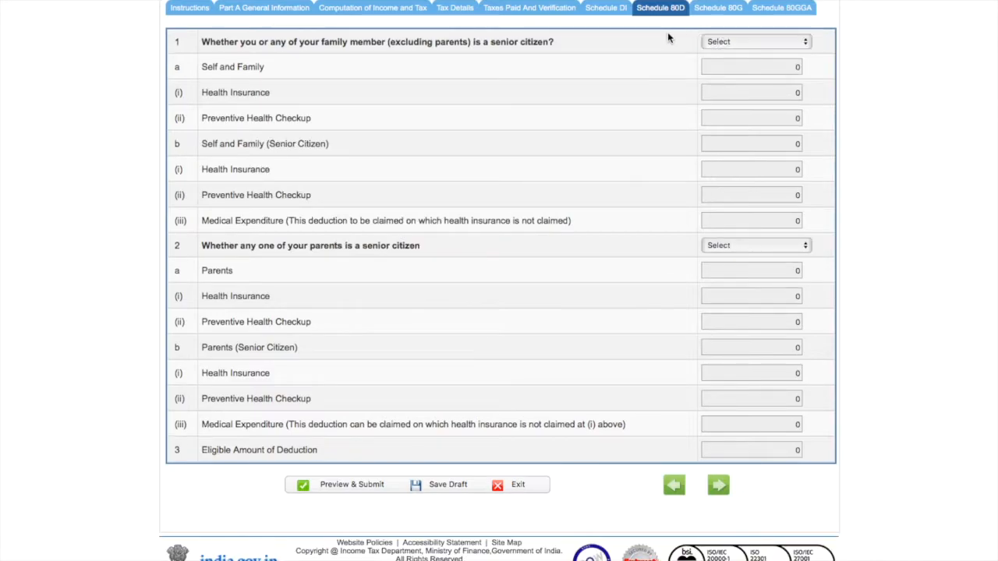
# Go back to the income computation and examine the remaining Part C deductions from 80DD to 80U.
pyautogui.click(400, 12)
pyautogui.scroll(-4, 442, 346)
pyautogui.scroll(-18, 441, 346)
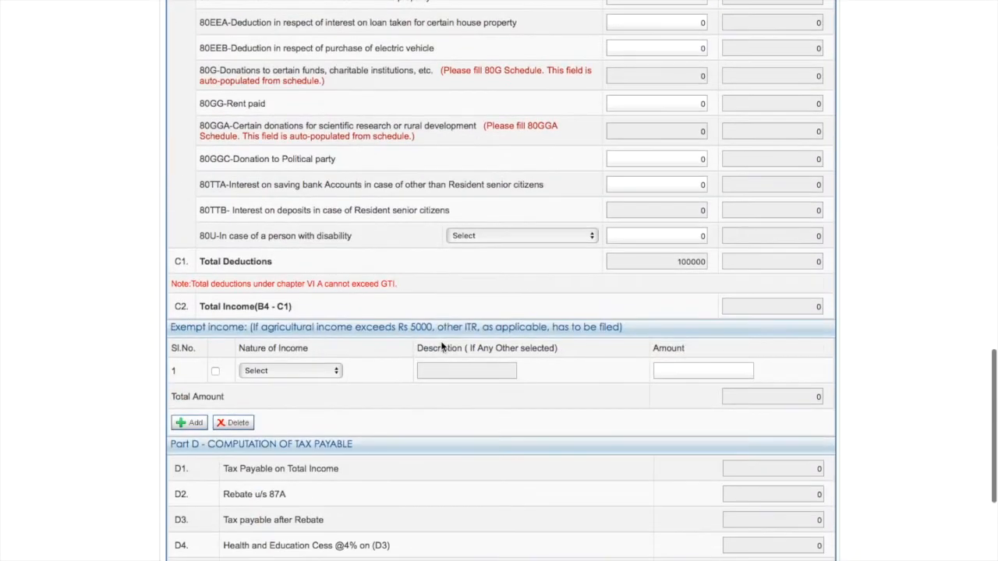
pyautogui.scroll(3, 441, 348)
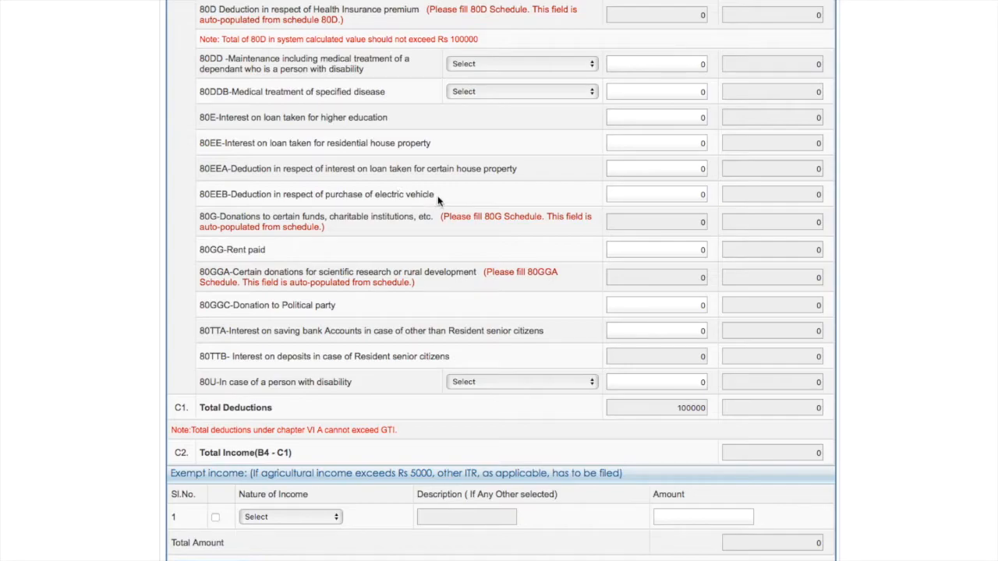
pyautogui.scroll(-3, 443, 195)
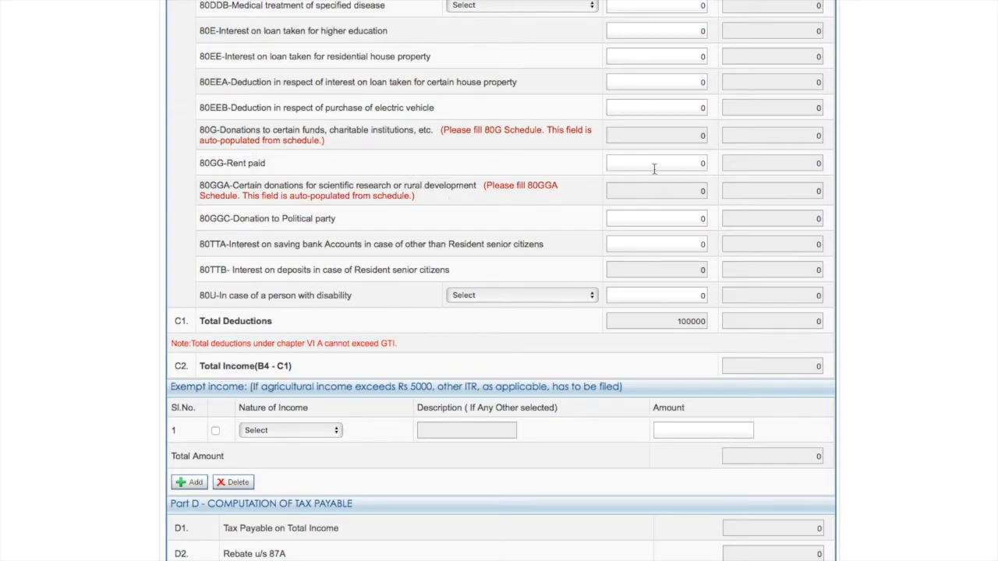
# Open Schedule 80G, examine donation categories A to D, and dismiss the save reminder.
pyautogui.scroll(20, 654, 169)
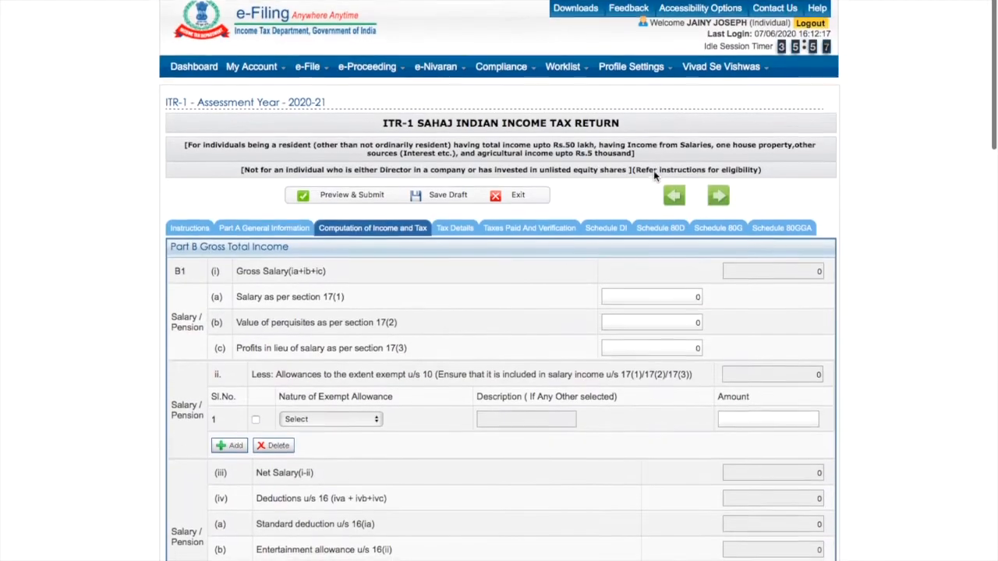
pyautogui.click(714, 228)
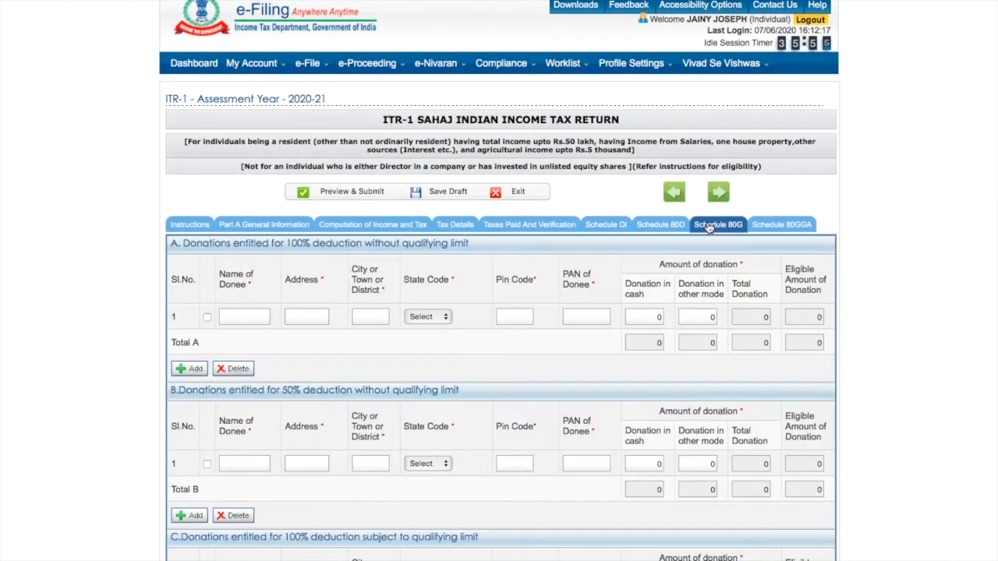
pyautogui.scroll(-5, 617, 308)
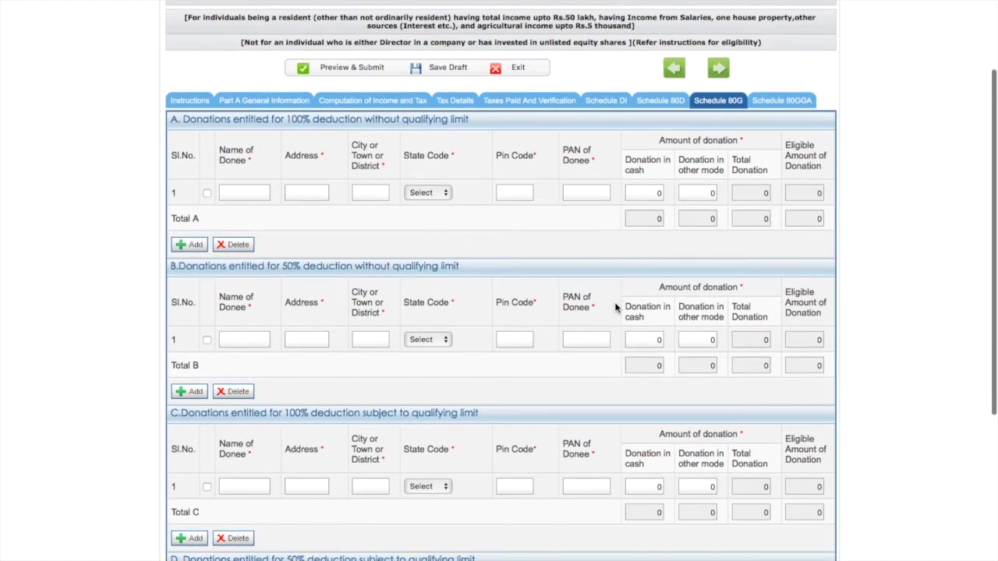
pyautogui.scroll(-1, 617, 309)
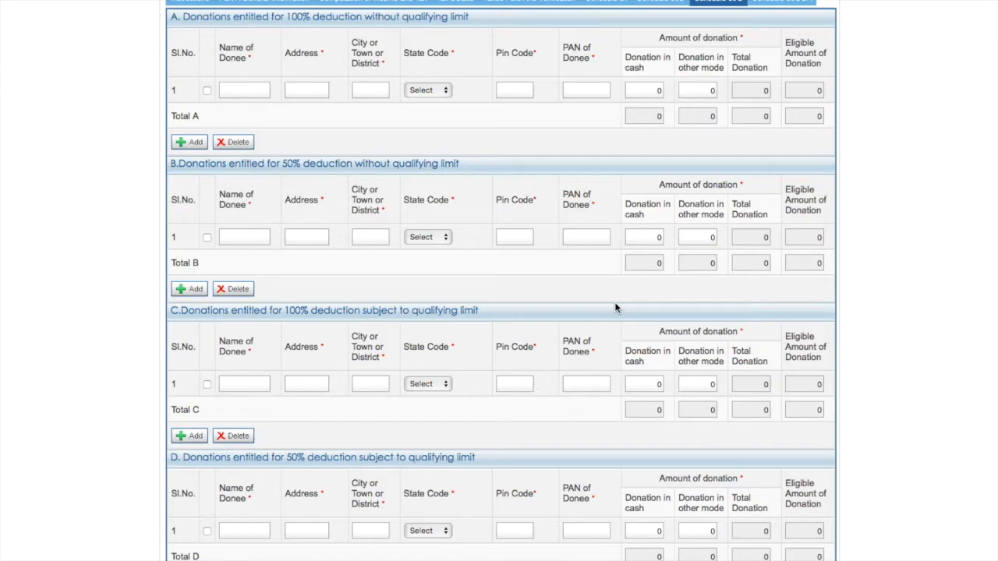
pyautogui.scroll(-1, 614, 308)
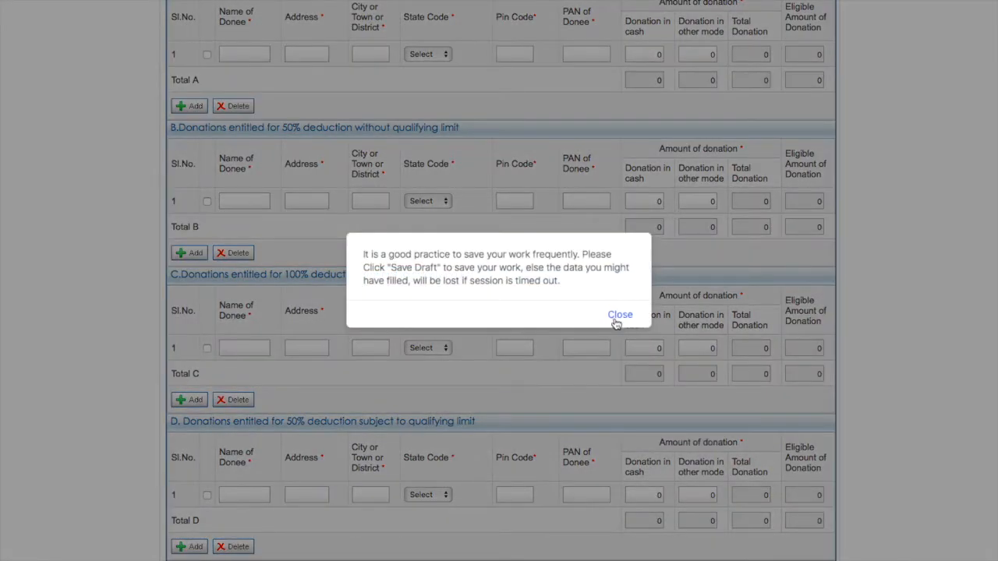
pyautogui.click(619, 317)
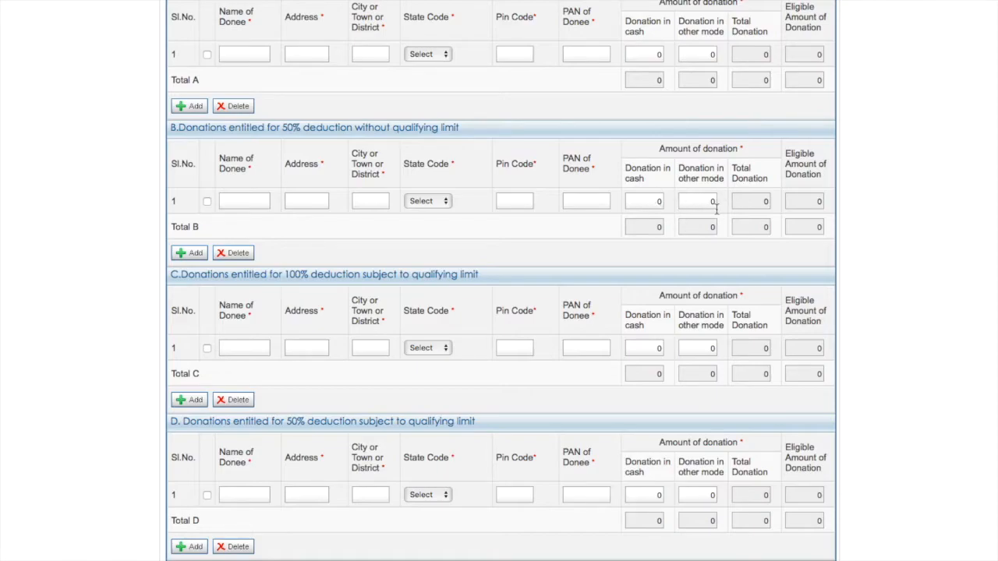
pyautogui.scroll(2, 717, 209)
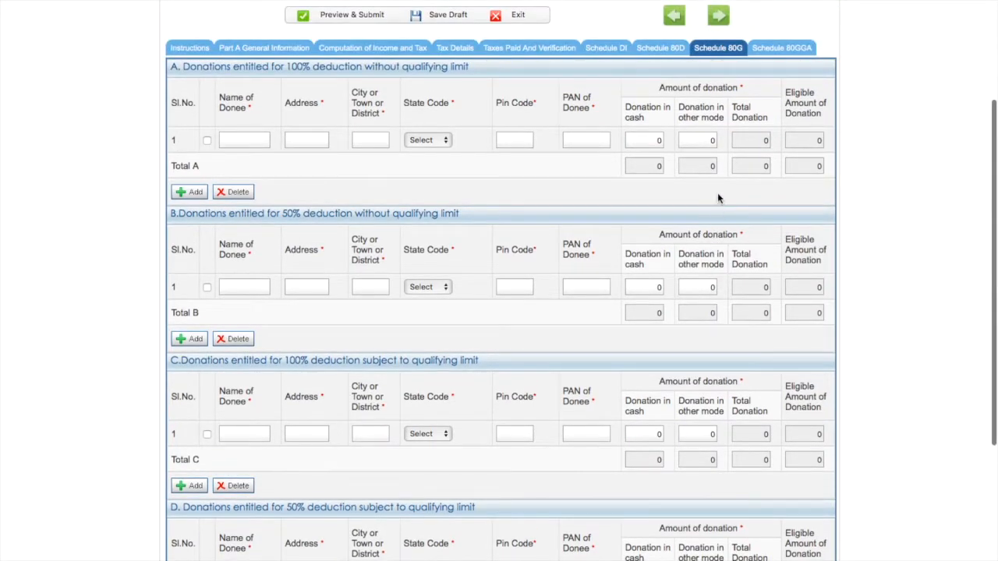
# Open Schedule 80GGA and examine the Relevant Clause options for scientific research or rural development donations.
pyautogui.click(797, 47)
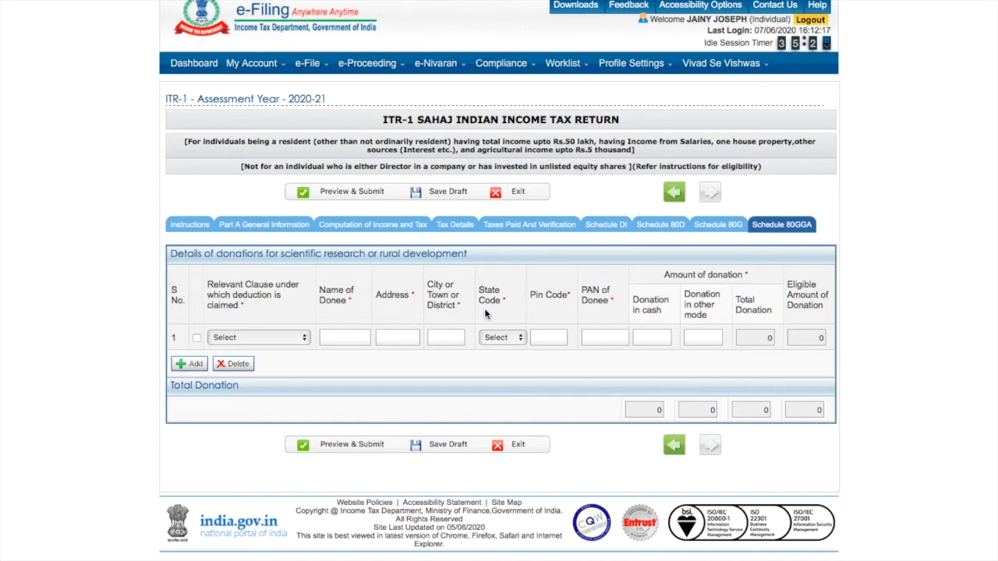
pyautogui.click(302, 338)
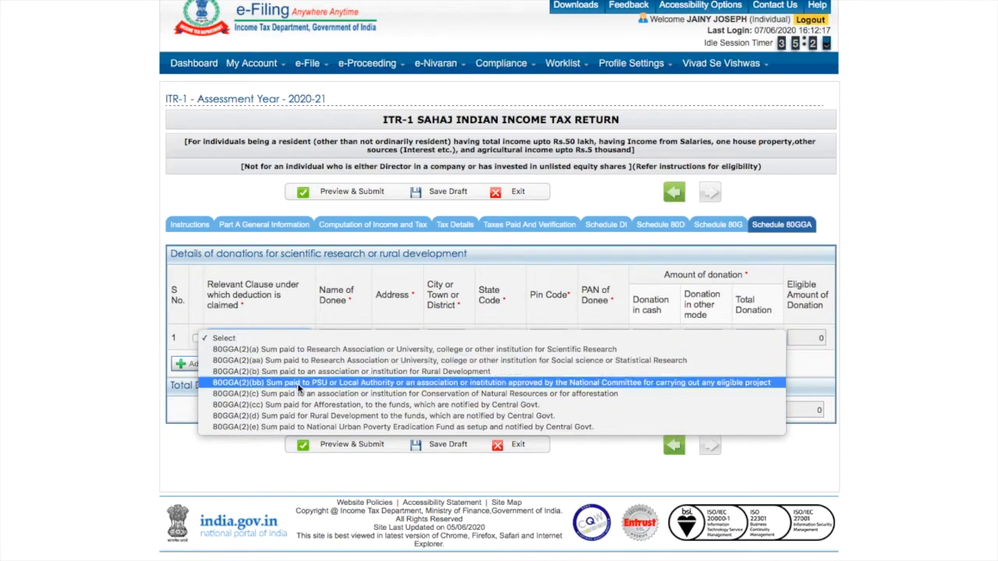
pyautogui.click(242, 485)
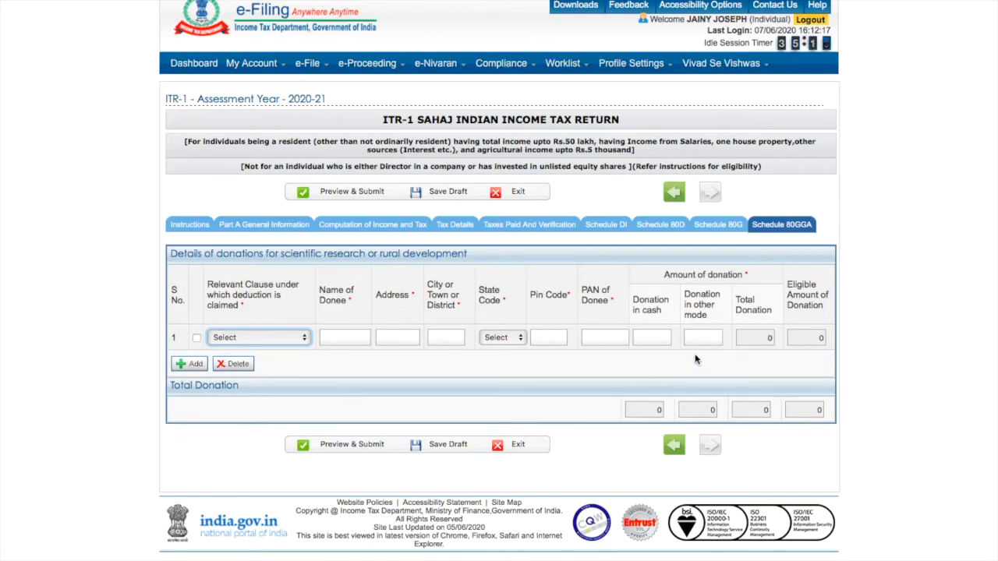
# Reopen Computation of Income and Tax and examine the last Chapter VIA deductions, Total Deductions and Total Income.
pyautogui.click(403, 227)
pyautogui.scroll(-6, 426, 450)
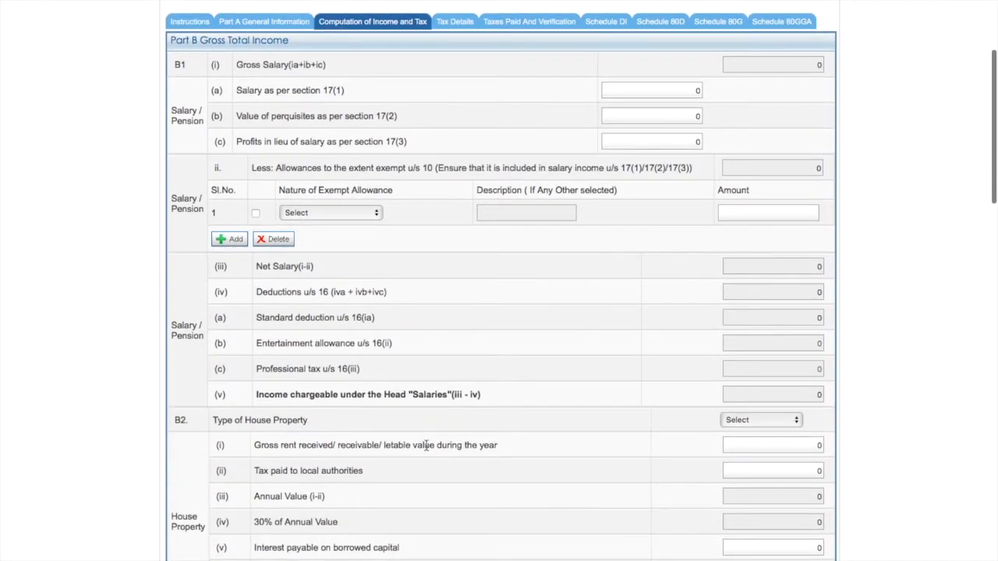
pyautogui.scroll(-10, 426, 450)
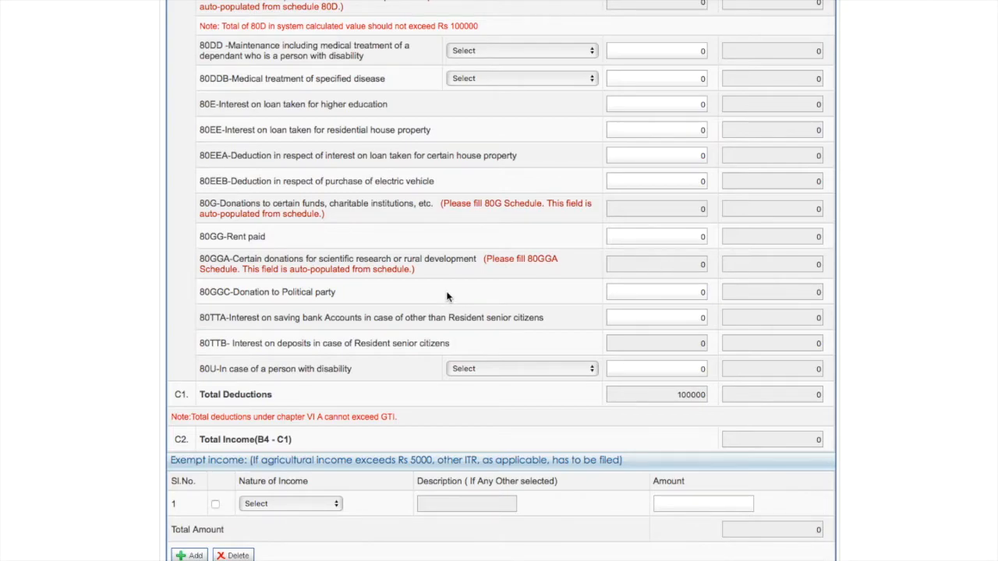
pyautogui.scroll(-2, 449, 297)
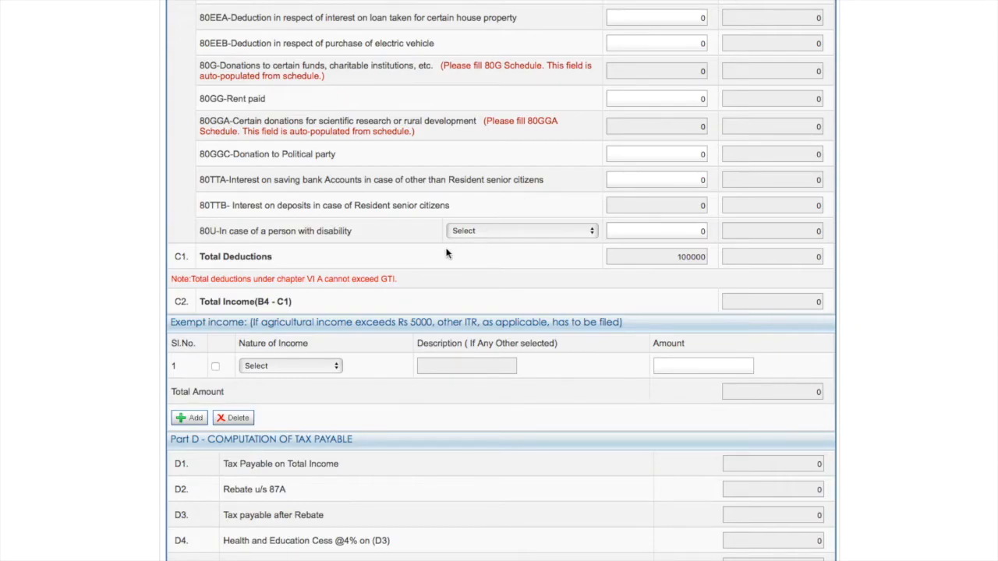
pyautogui.scroll(-3, 447, 253)
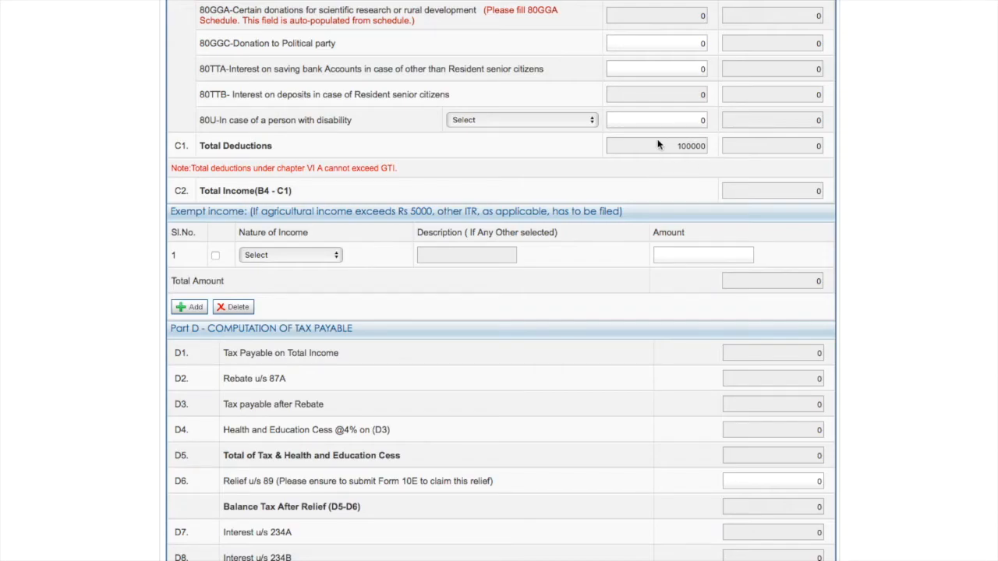
pyautogui.scroll(-2, 715, 193)
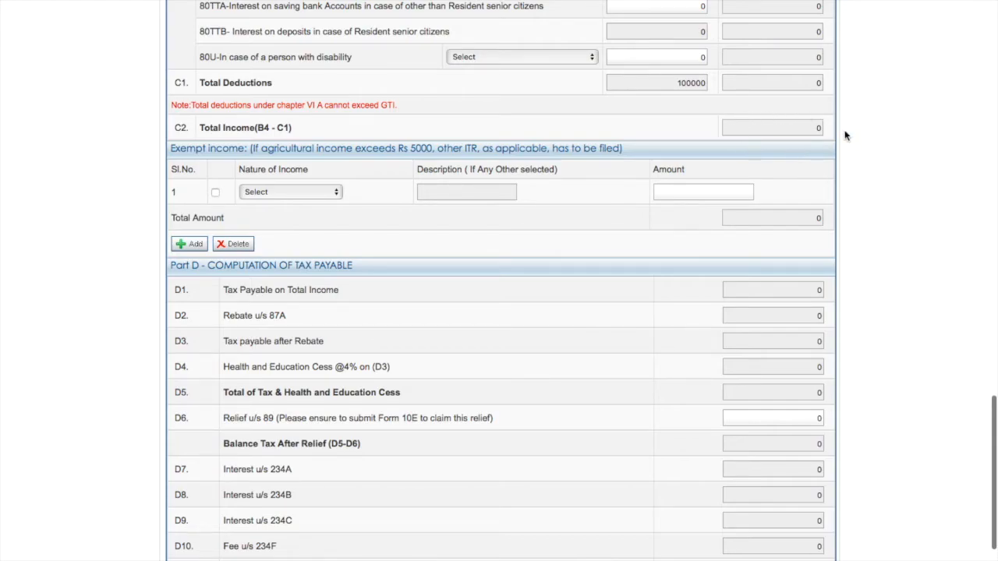
# Examine the Nature of Income options under Exempt income, leaving the selection unset.
pyautogui.scroll(-2, 769, 114)
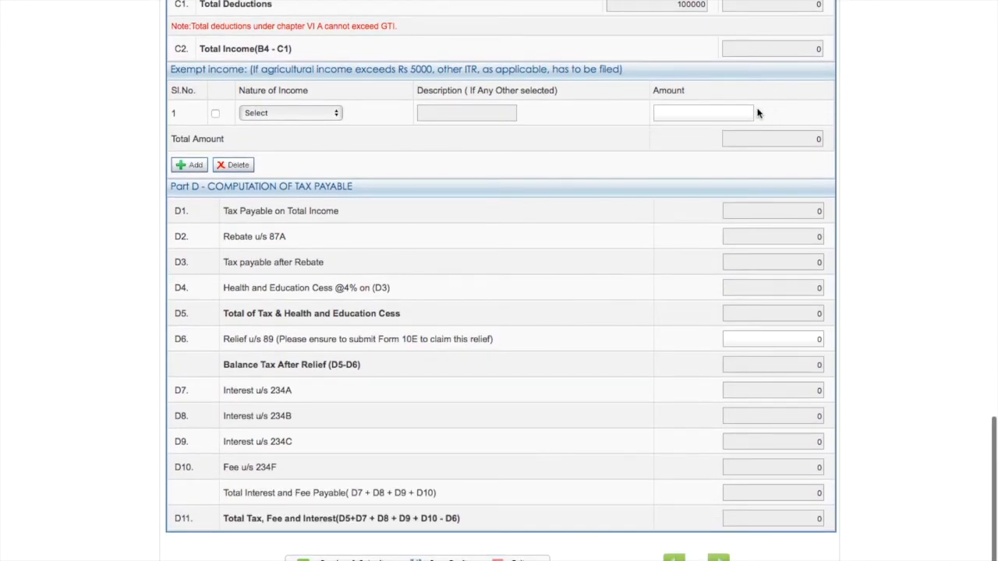
pyautogui.click(336, 116)
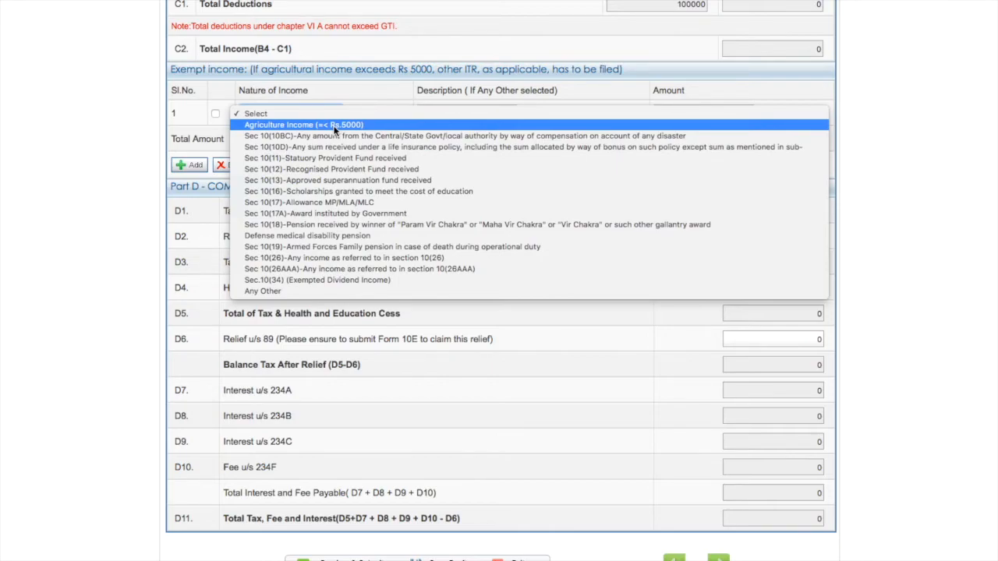
pyautogui.click(663, 105)
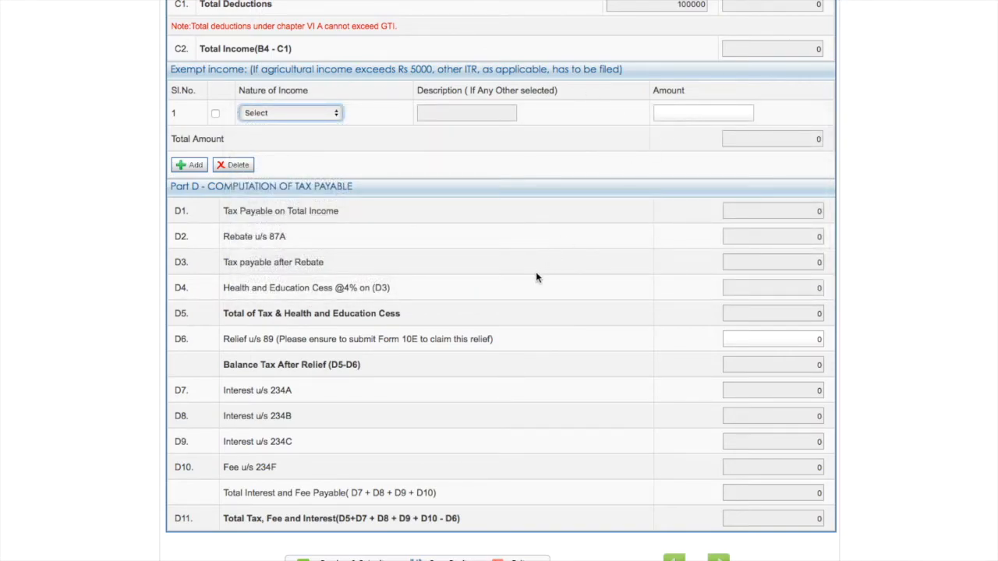
# Examine the Part D tax computation and its Relief u/s 89 field, and check the e-File options.
pyautogui.scroll(-2, 535, 277)
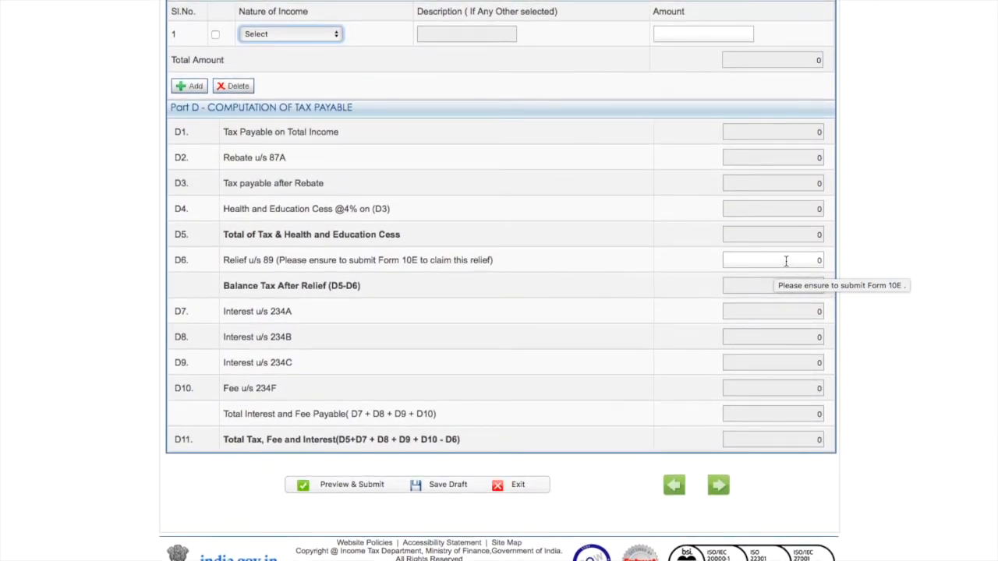
pyautogui.click(786, 260)
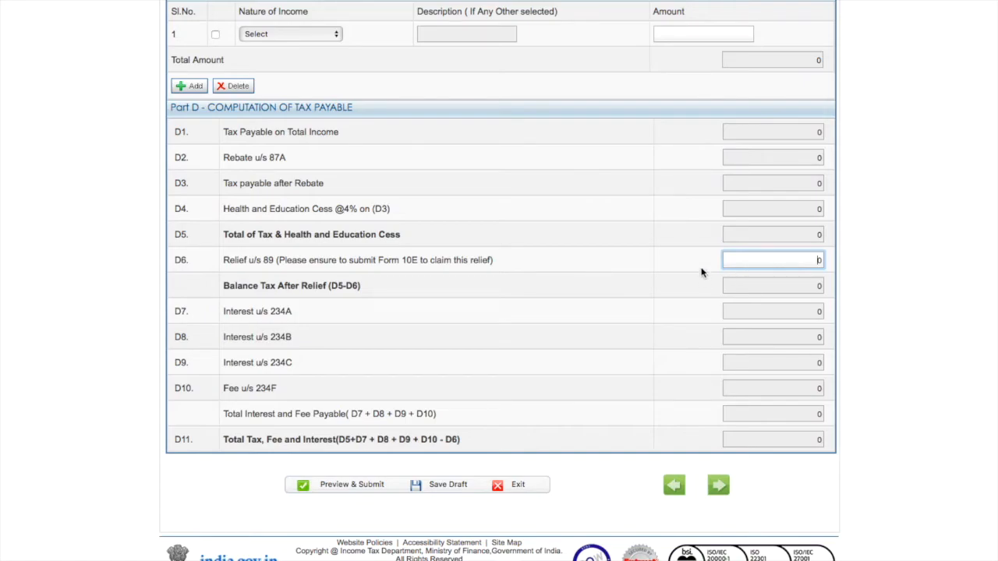
pyautogui.click(645, 261)
pyautogui.scroll(15, 644, 261)
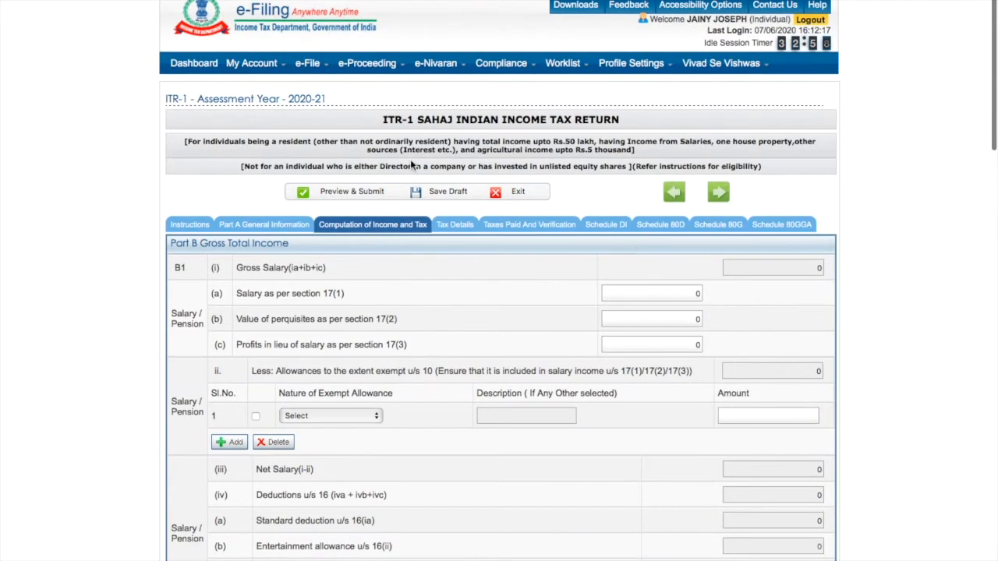
pyautogui.moveTo(307, 63)
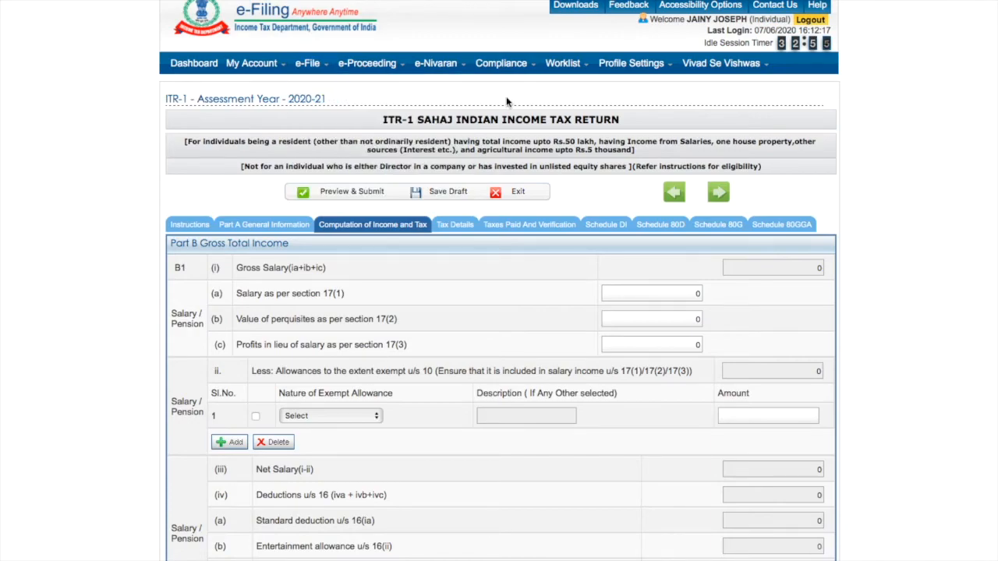
# Review the whole income computation once more, from Part B through the Part D total tax, fee and interest.
pyautogui.scroll(-5, 499, 105)
pyautogui.scroll(-15, 498, 100)
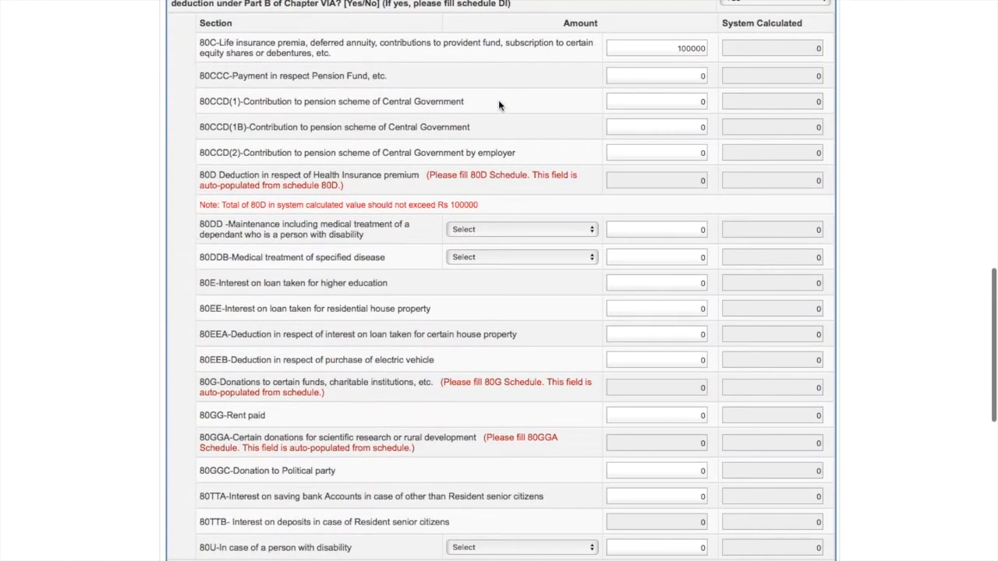
pyautogui.scroll(-5, 498, 100)
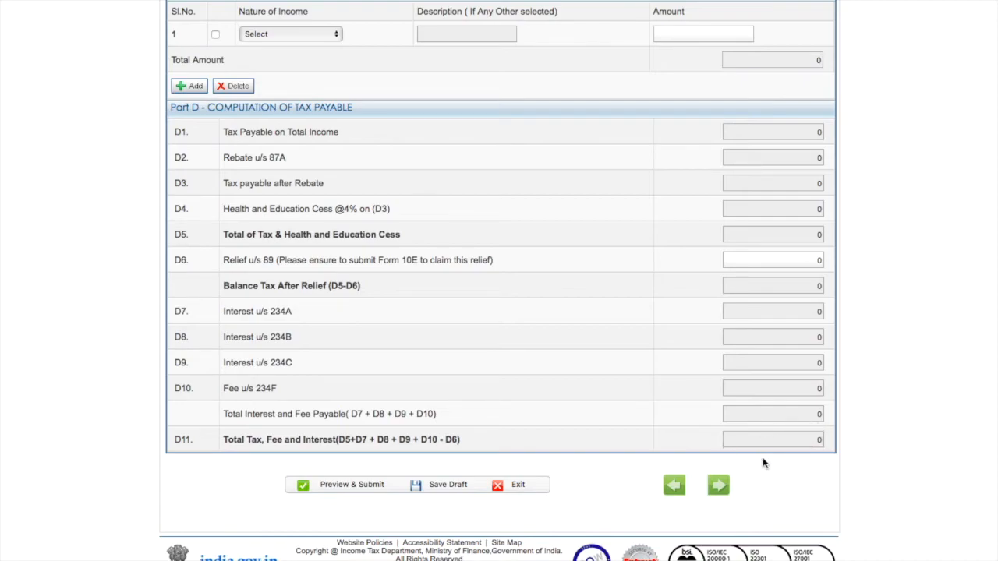
pyautogui.scroll(20, 810, 445)
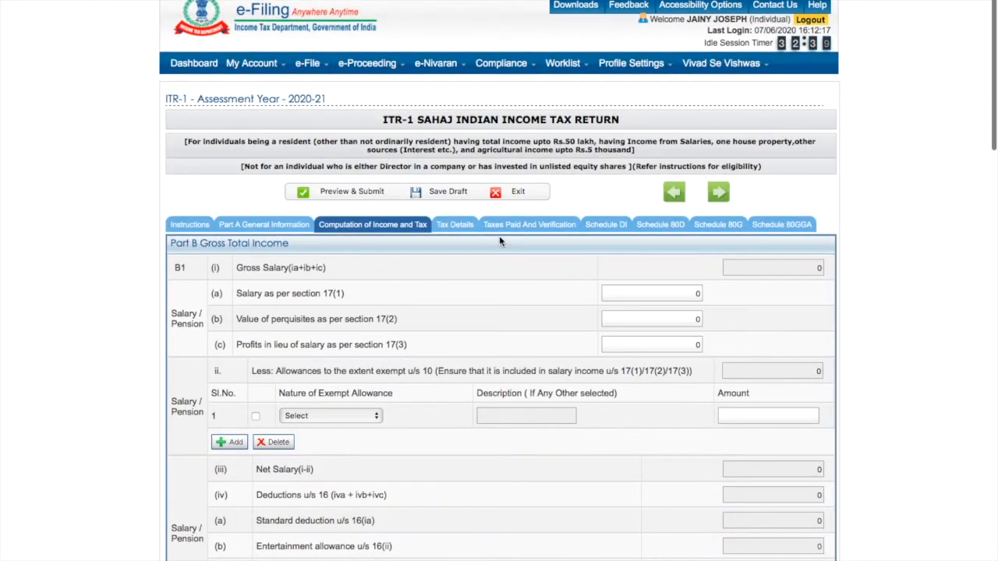
# Open Tax Details and examine the TDS 1, TDS 2, TDS 3, TCS and advance and self-assessment tax payment schedules.
pyautogui.click(462, 226)
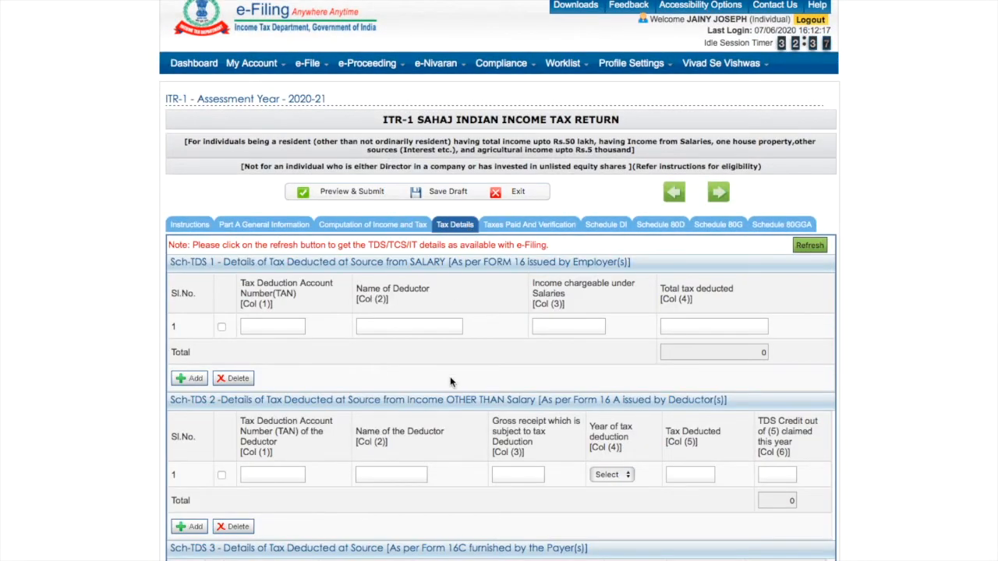
pyautogui.scroll(-3, 450, 376)
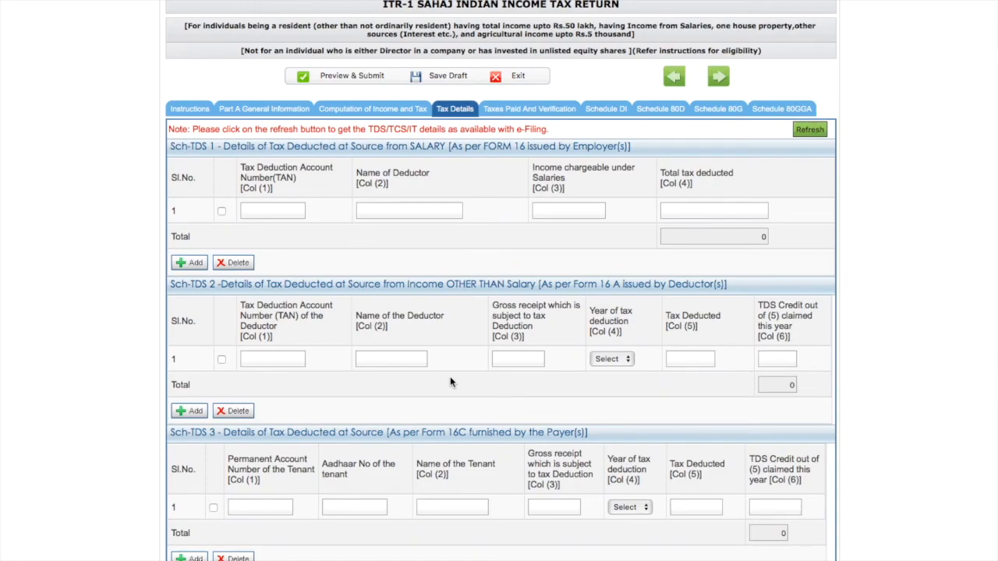
pyautogui.scroll(-2, 450, 382)
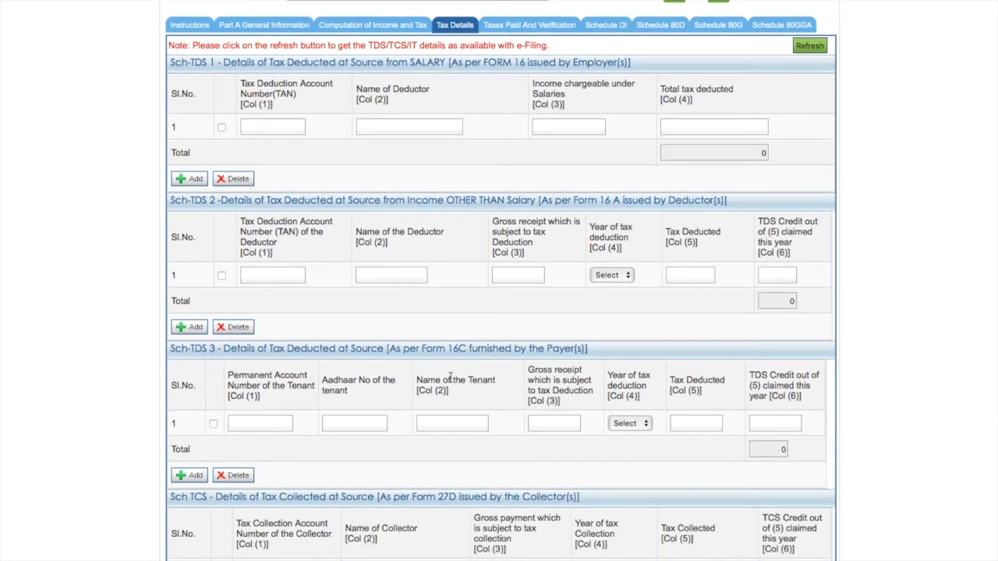
pyautogui.scroll(-4, 450, 377)
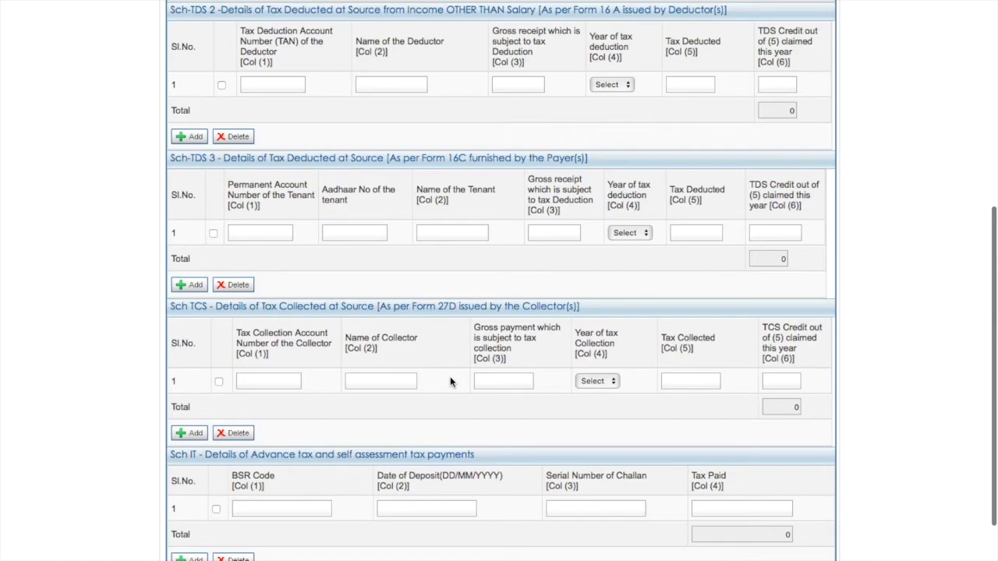
pyautogui.scroll(4, 450, 381)
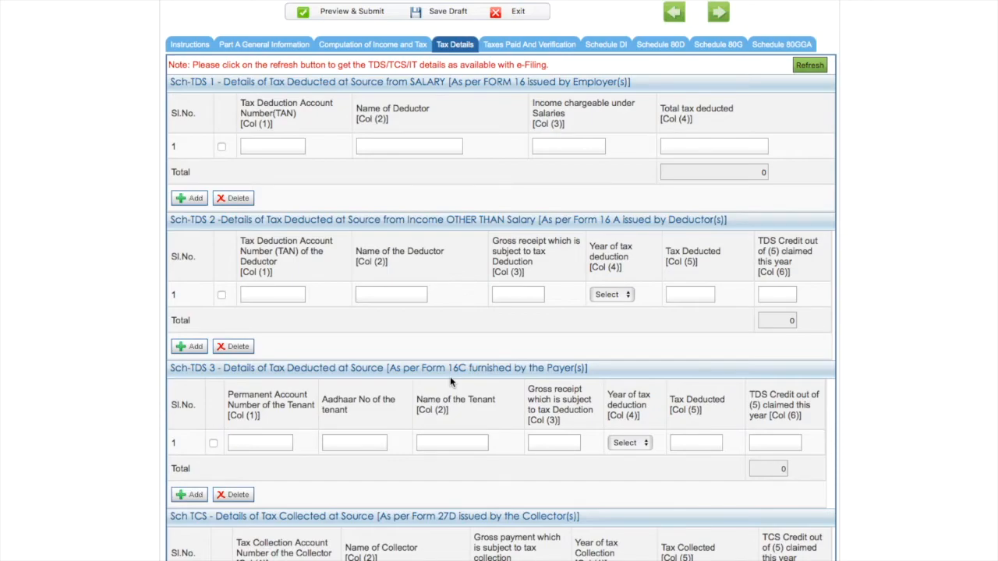
pyautogui.scroll(-5, 450, 376)
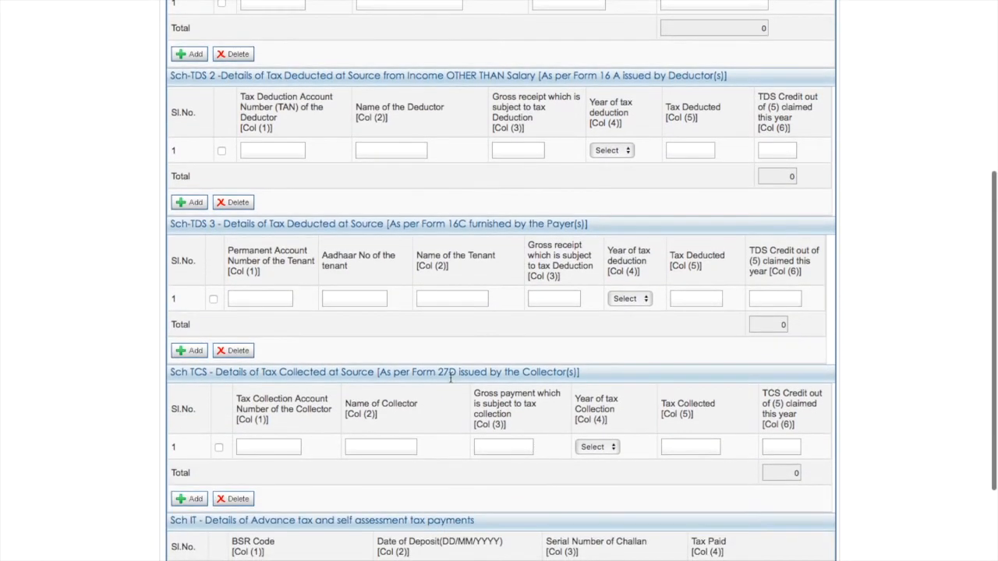
pyautogui.scroll(-3, 450, 377)
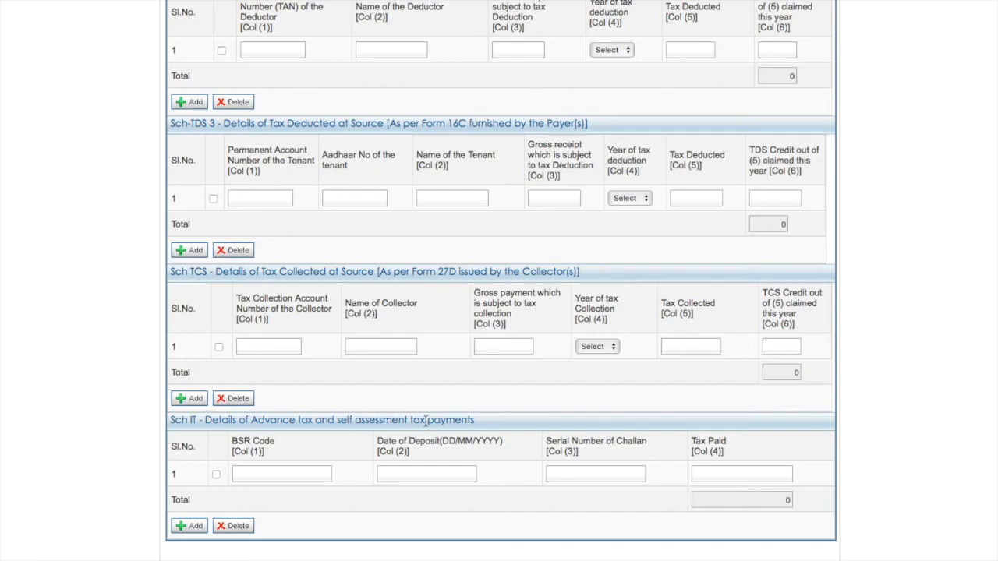
pyautogui.scroll(10, 492, 403)
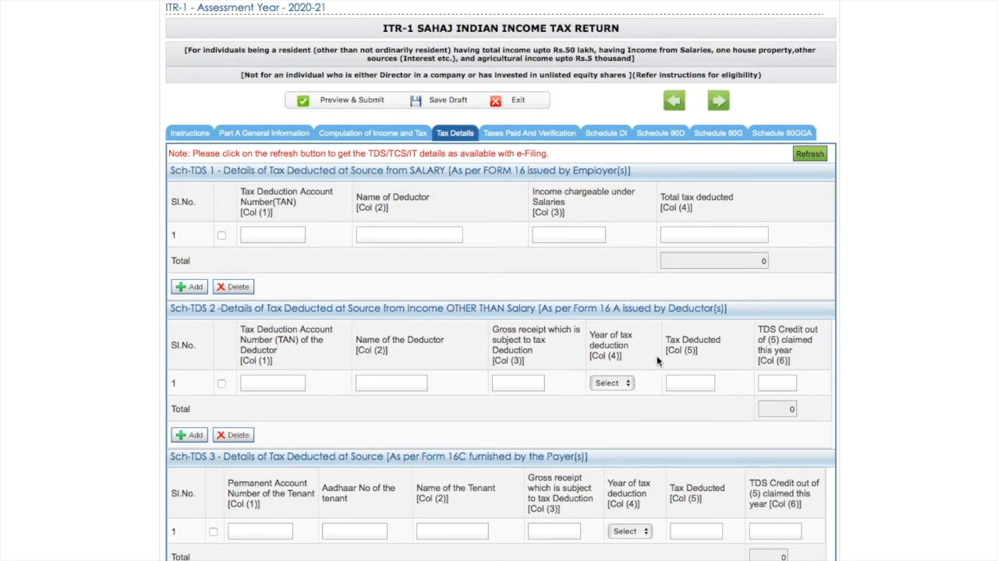
# Check Taxes Paid and Verification through to the verification options, and generate the submission preview of the return, accepting the confirmation.
pyautogui.click(548, 134)
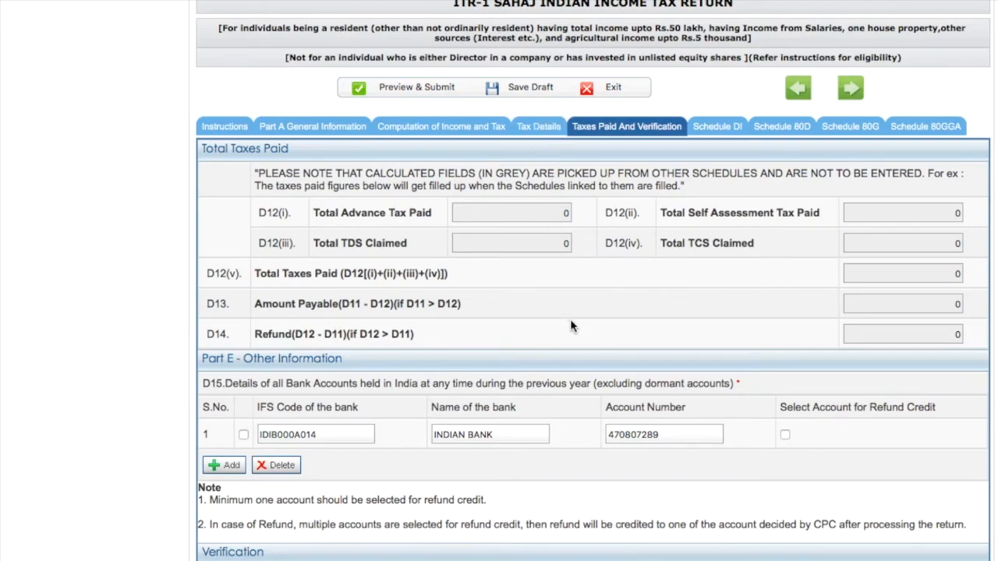
pyautogui.scroll(-1, 571, 319)
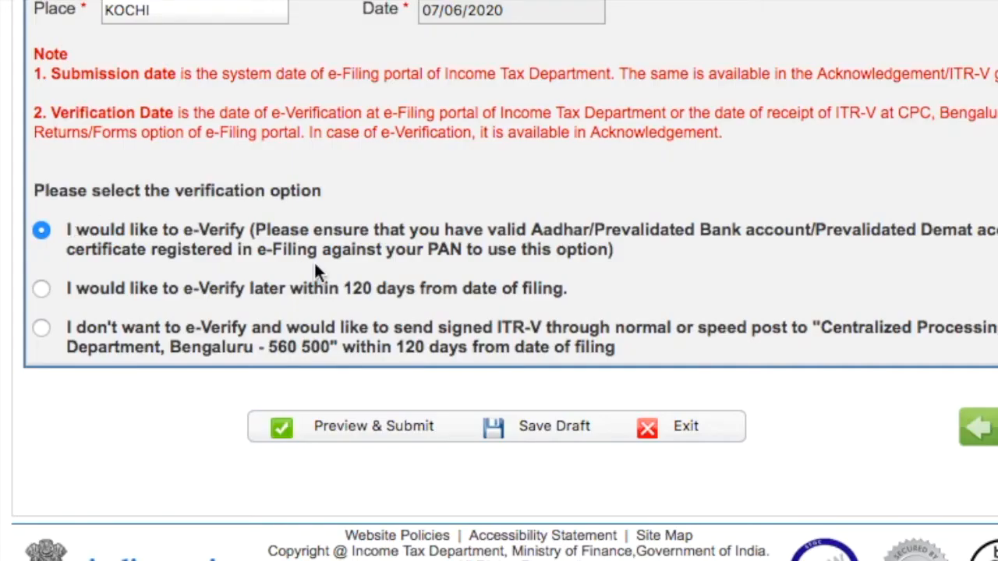
pyautogui.click(341, 429)
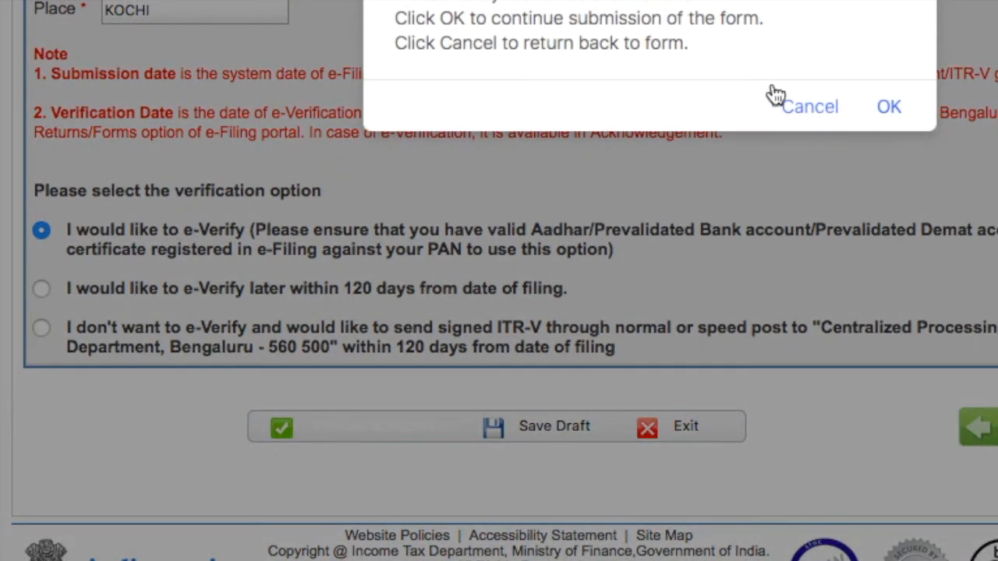
pyautogui.click(889, 109)
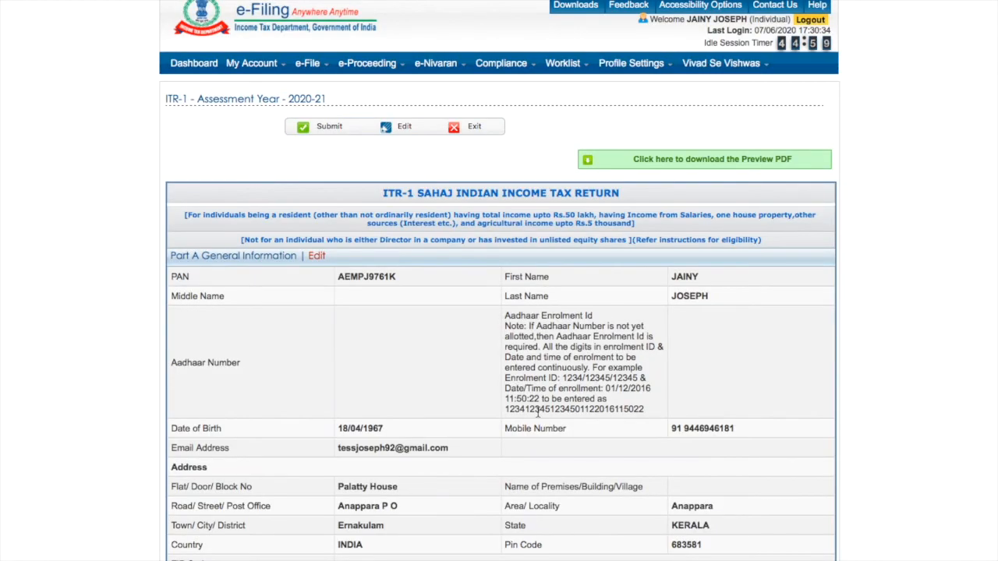
# Review the previewed return from Part A General Information through Schedule 80GGA, and submit it to reach the EVC verification options.
pyautogui.scroll(-15, 626, 322)
pyautogui.scroll(-20, 537, 412)
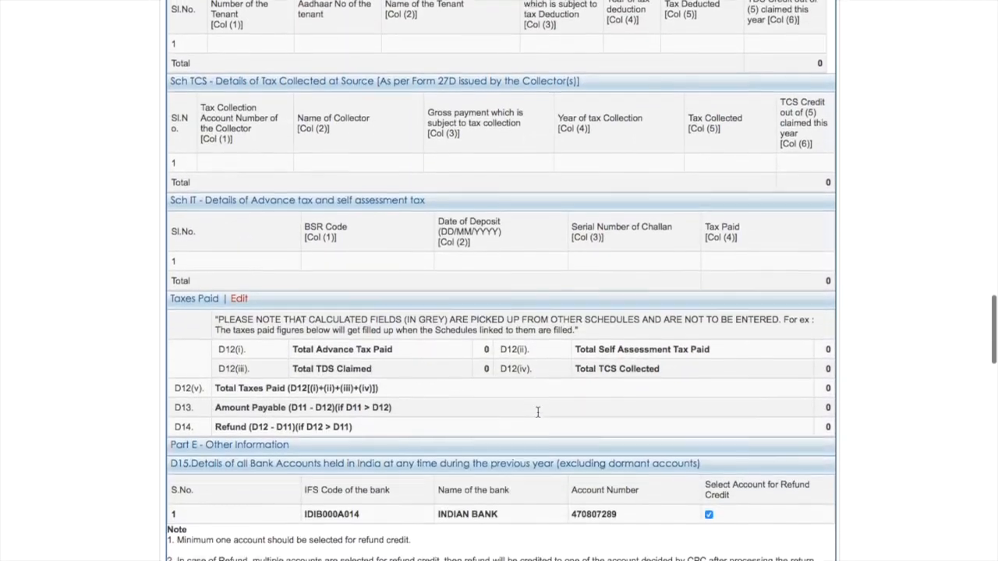
pyautogui.scroll(-10, 537, 412)
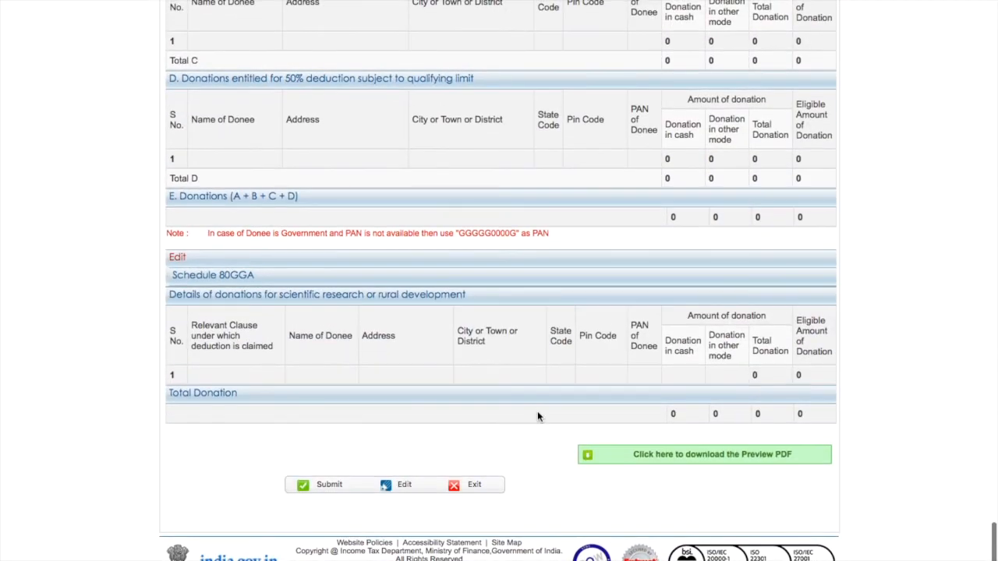
pyautogui.click(328, 485)
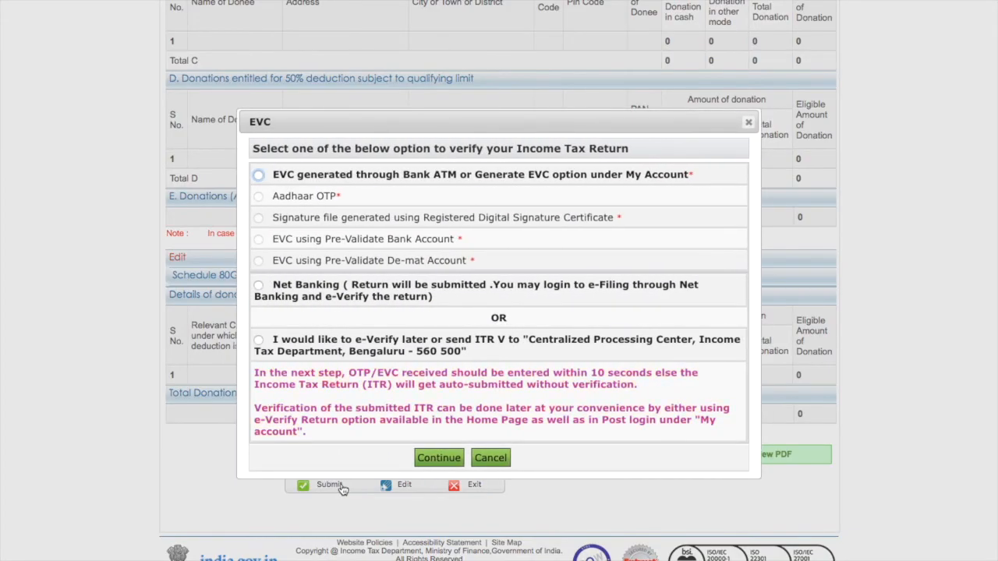